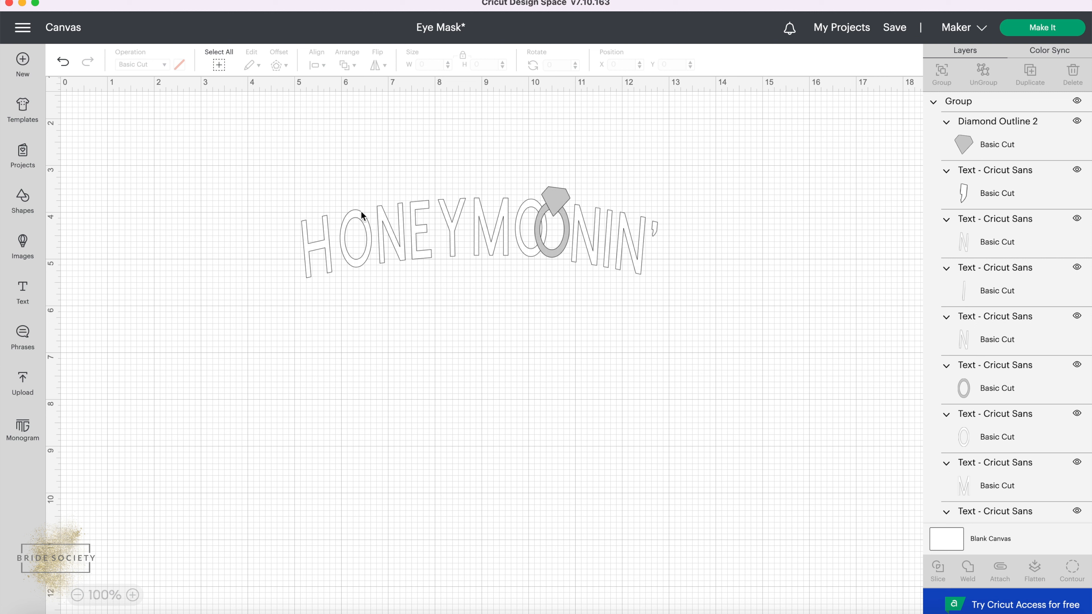
Move the existing ring-and-text design about 5 inches to the right to free canvas space for a new version.
drag(360, 210, 602, 214)
click(421, 218)
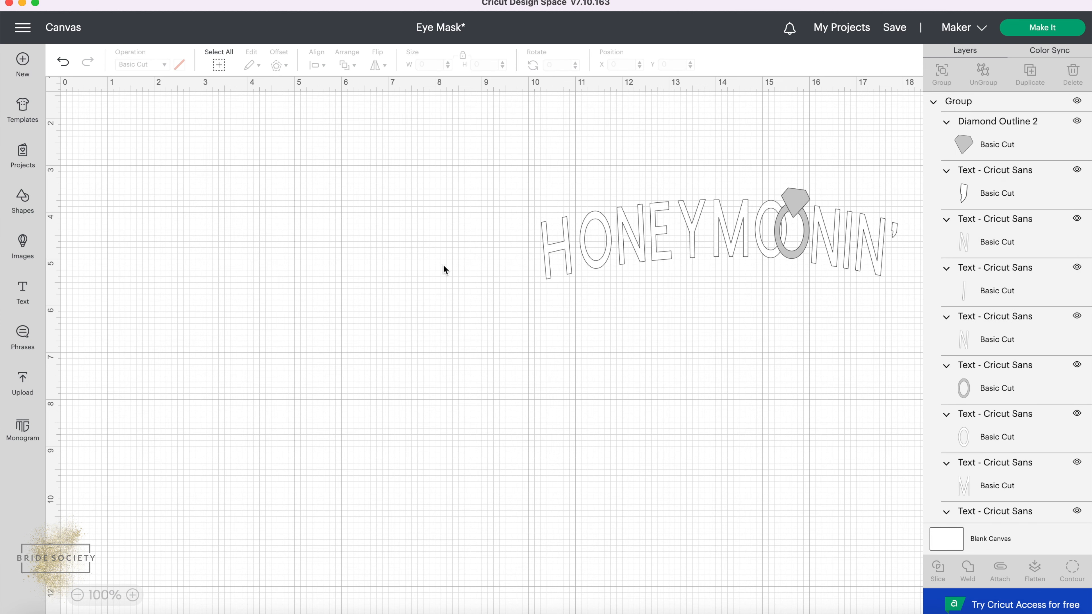
Add the text HONEYMOONIN' in Cricut Sans and position it beside the existing design at about X 0.57, Y 3.21.
click(26, 305)
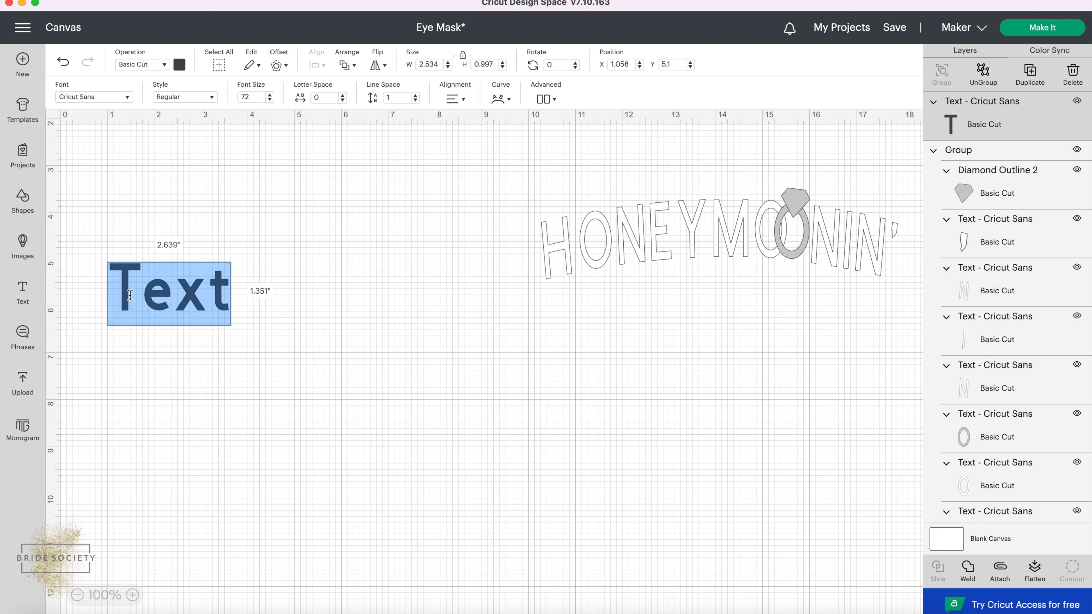
text(HO)
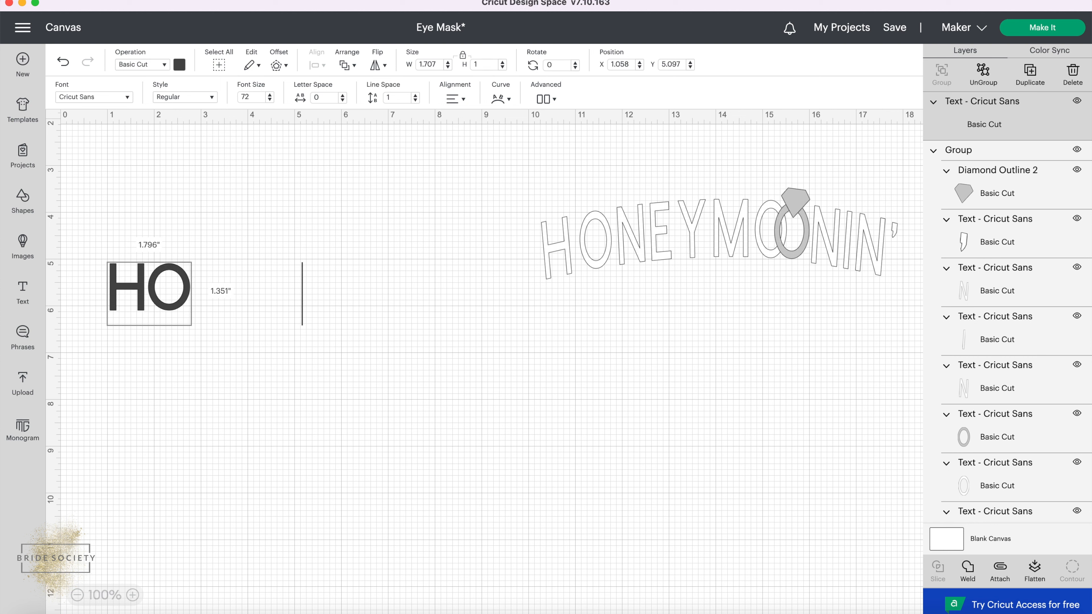
text(NEYMOONIN')
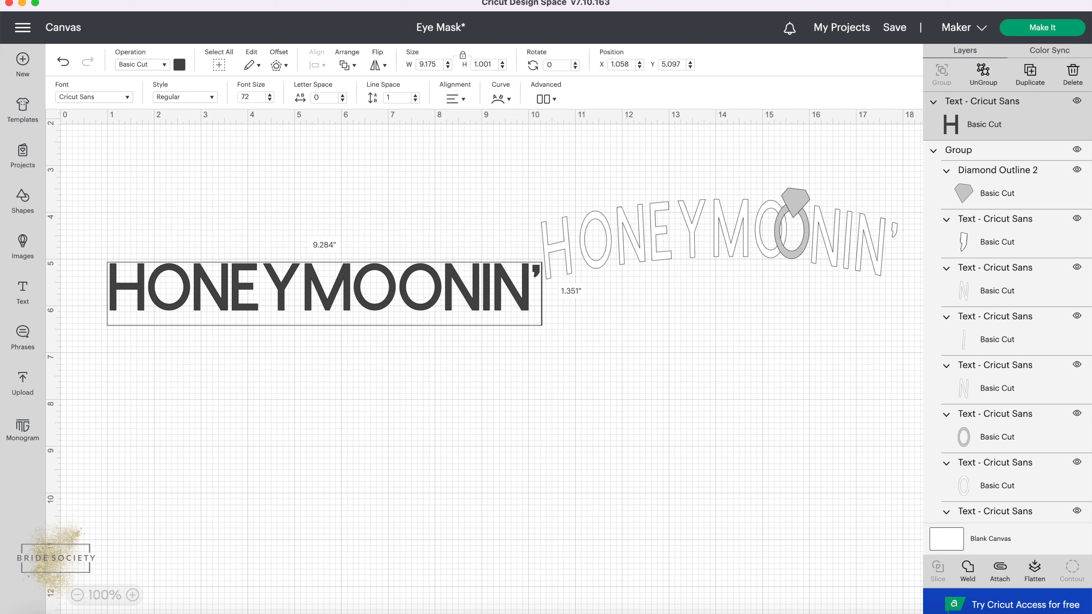
click(228, 332)
drag(211, 298, 187, 238)
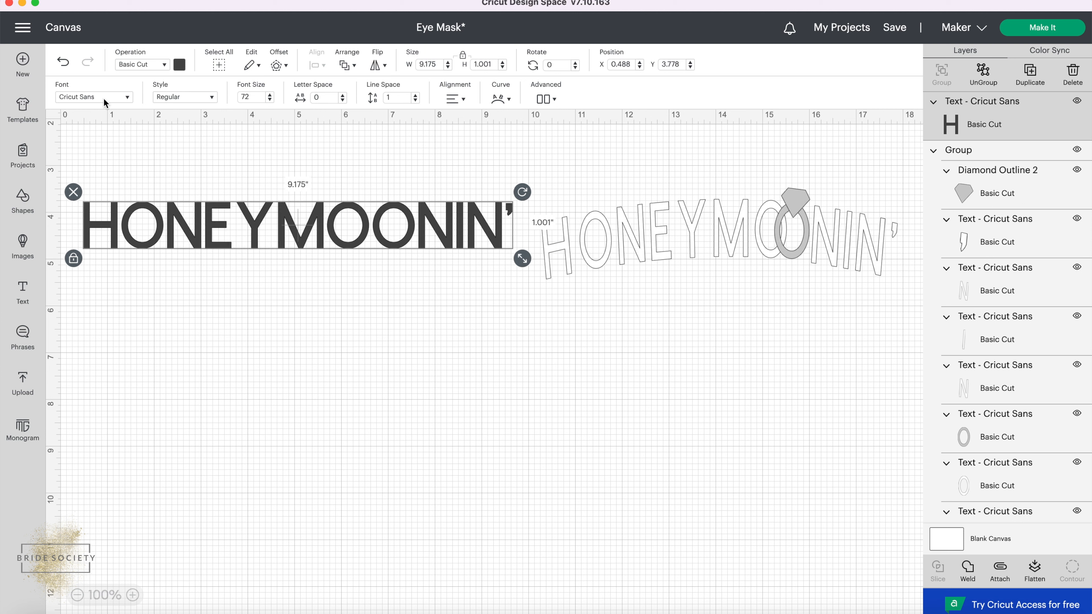
click(127, 97)
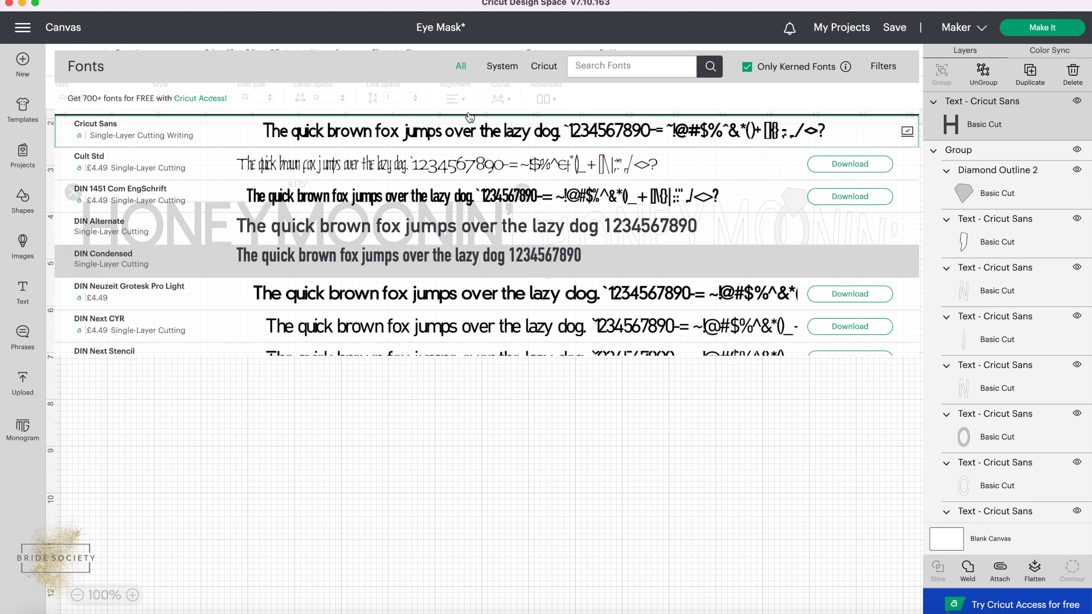
click(441, 453)
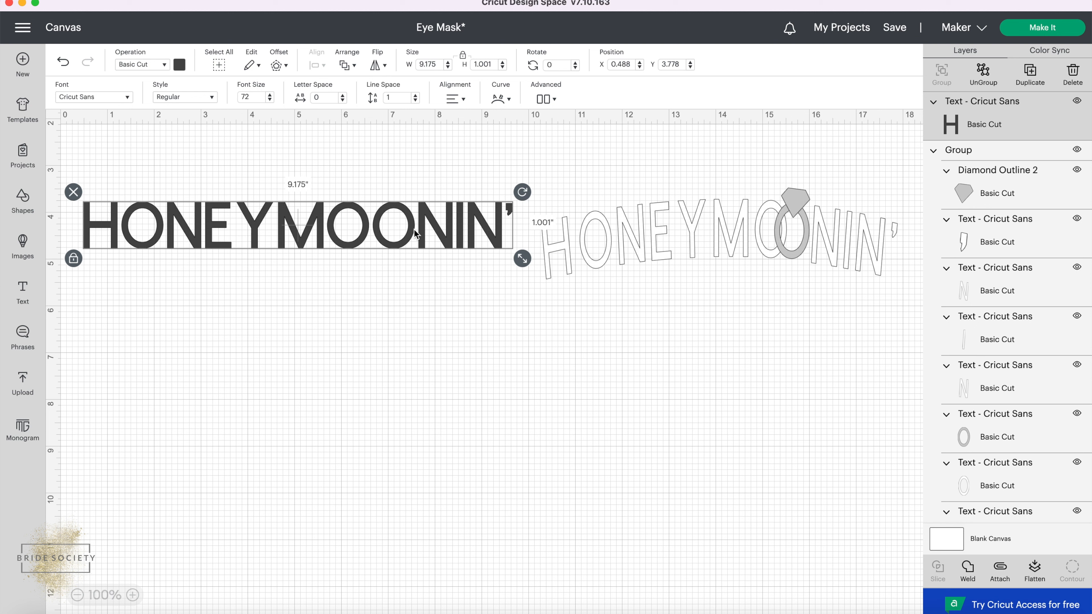
drag(412, 229, 423, 196)
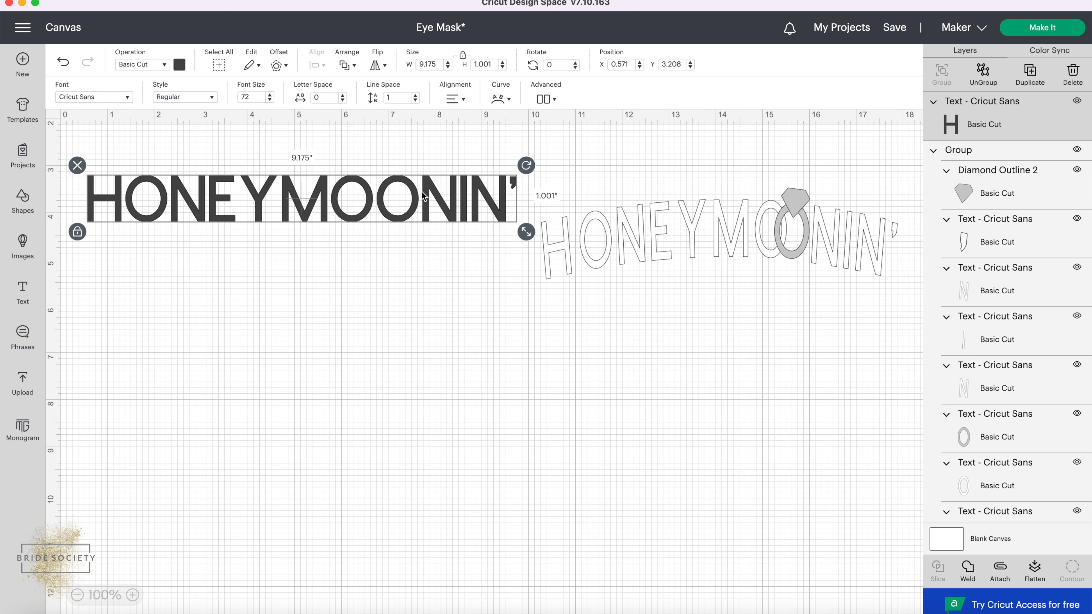
Curve the new HONEYMOONIN' text into a gentle arch with a diameter of 61.65.
click(502, 93)
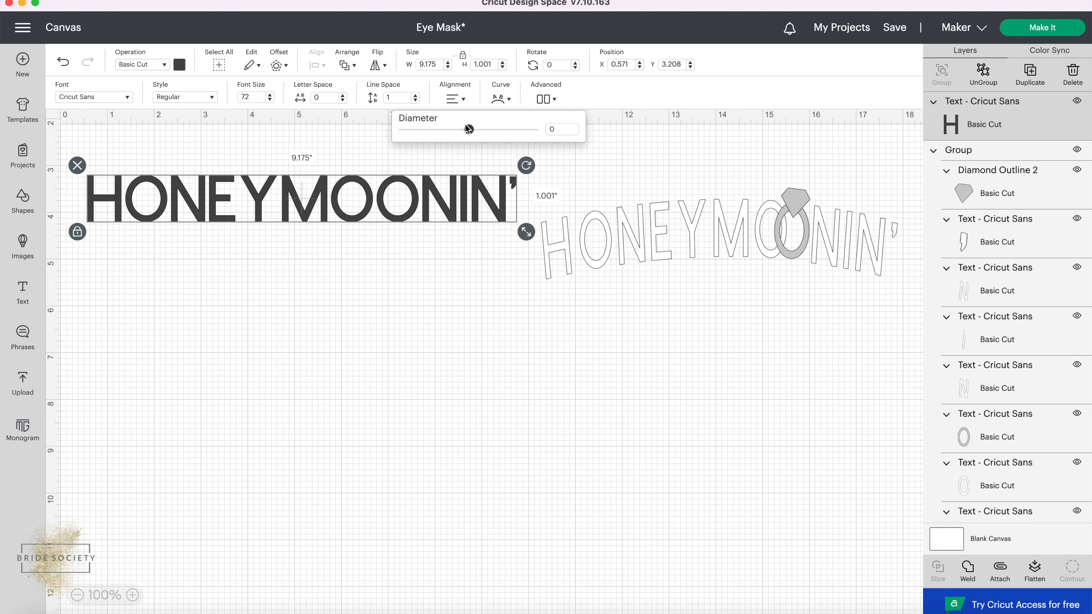
mouse_move(469, 132)
mouse_down()
mouse_move(479, 130)
mouse_move(443, 129)
mouse_move(474, 132)
mouse_up()
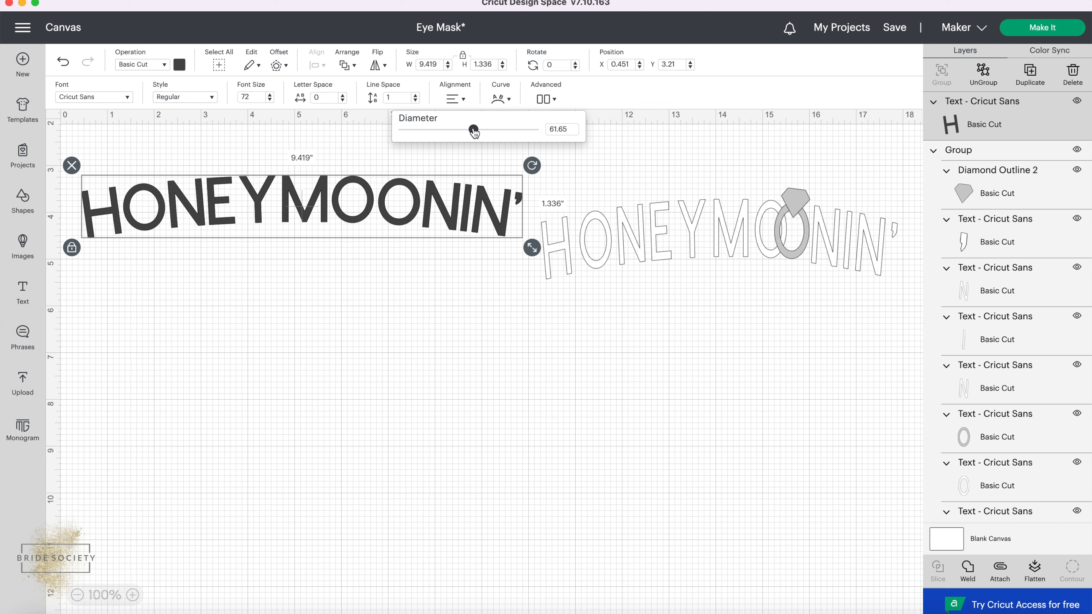
click(335, 316)
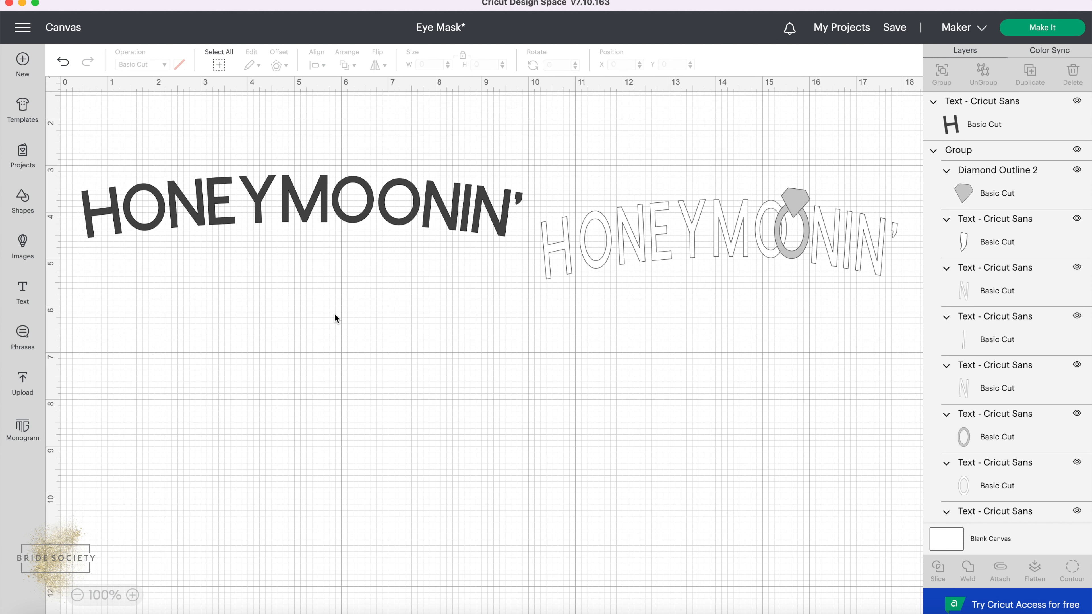
Unlock the curved text's proportions, stretch it taller to about 9.32 by 1.70 inches, and lock the proportions again.
click(277, 206)
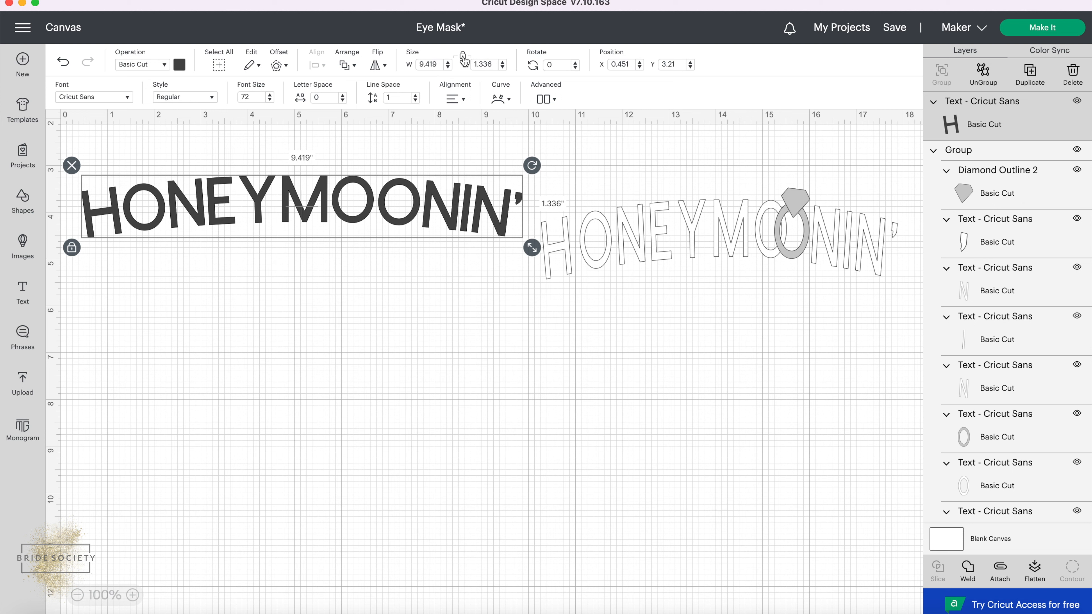
click(72, 252)
click(72, 251)
drag(532, 250, 532, 250)
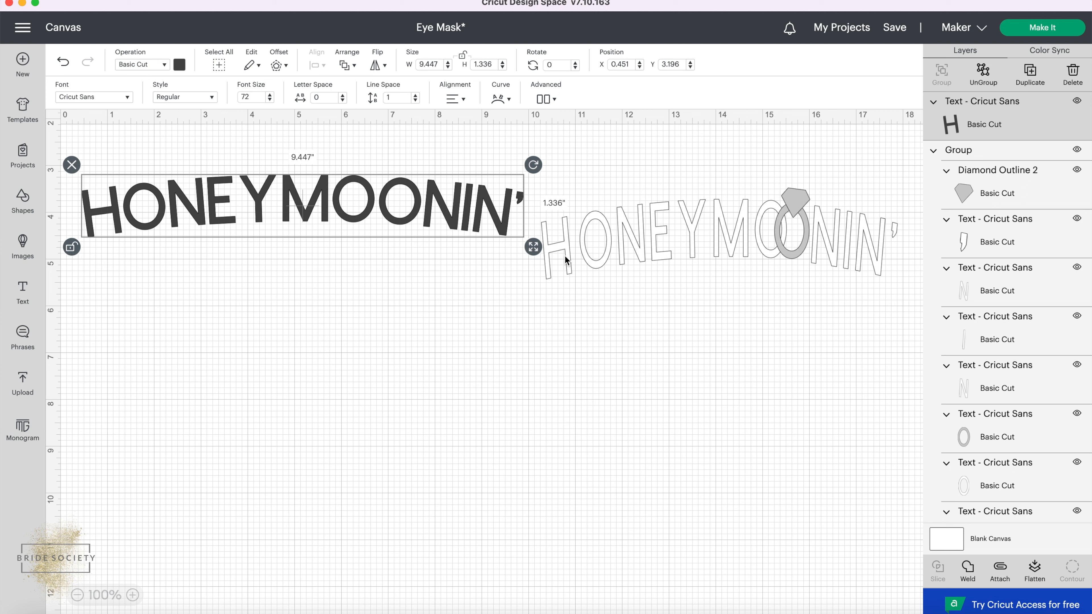
drag(533, 247, 527, 267)
click(72, 264)
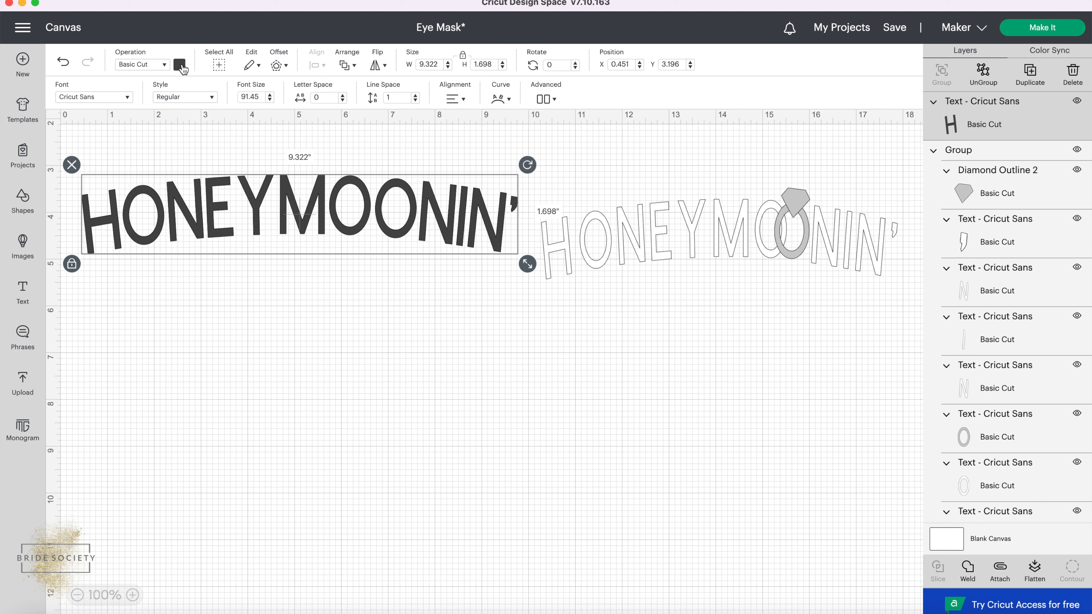
Change the curved text's material color to white.
click(179, 67)
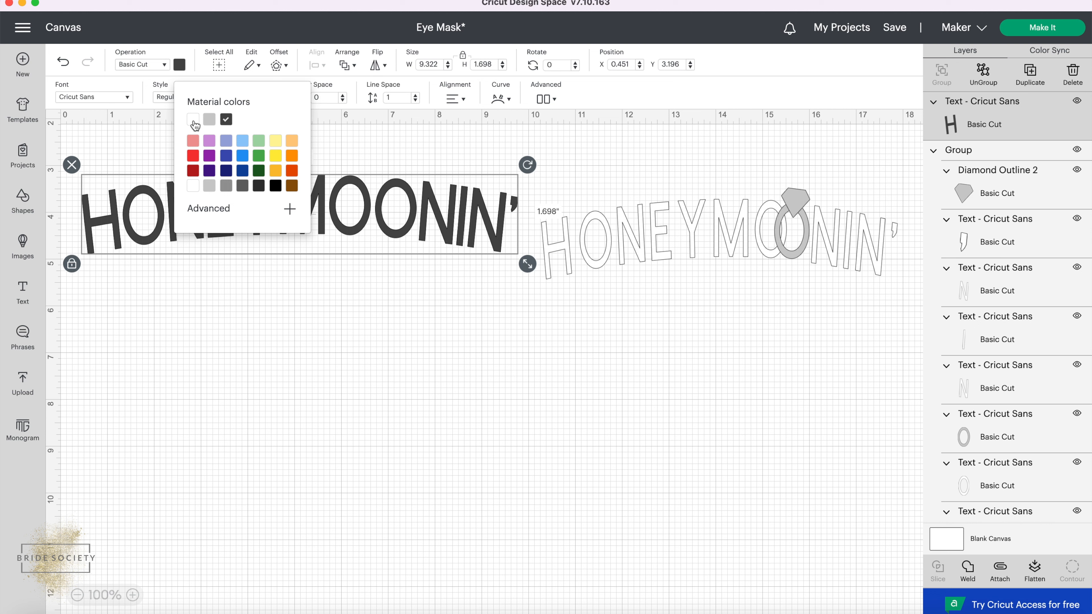
click(193, 120)
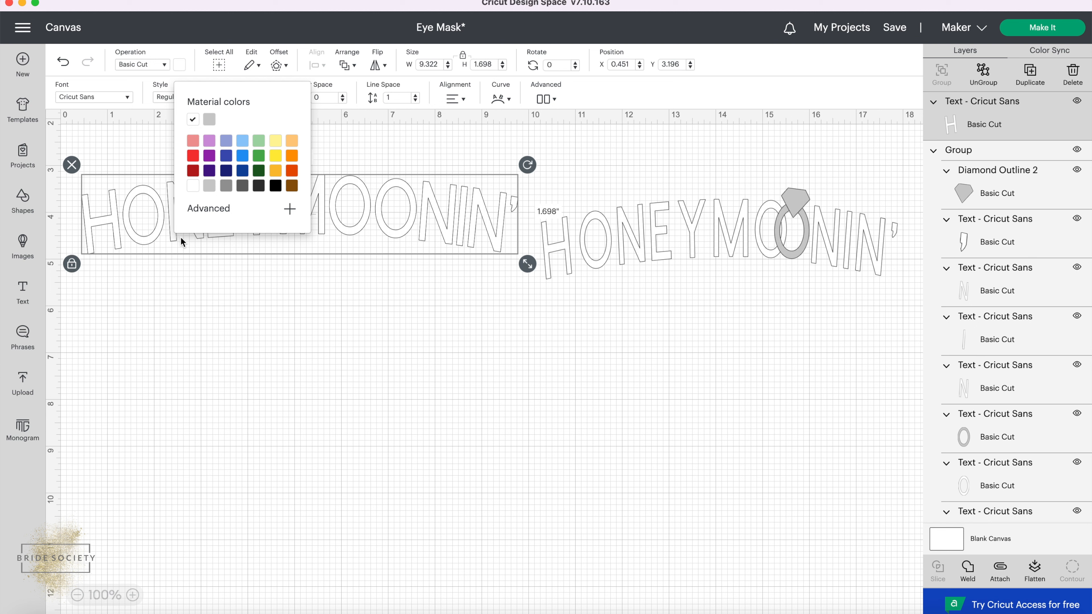
click(172, 236)
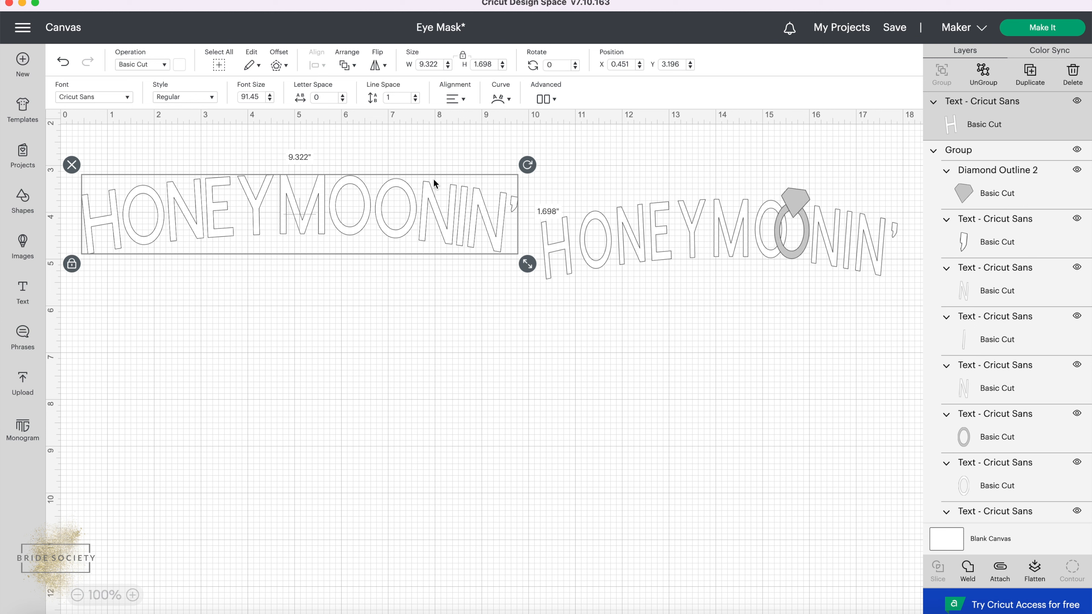
click(302, 339)
Ungroup the white curved text to letters and check that individual letters can be selected separately.
click(311, 202)
click(556, 103)
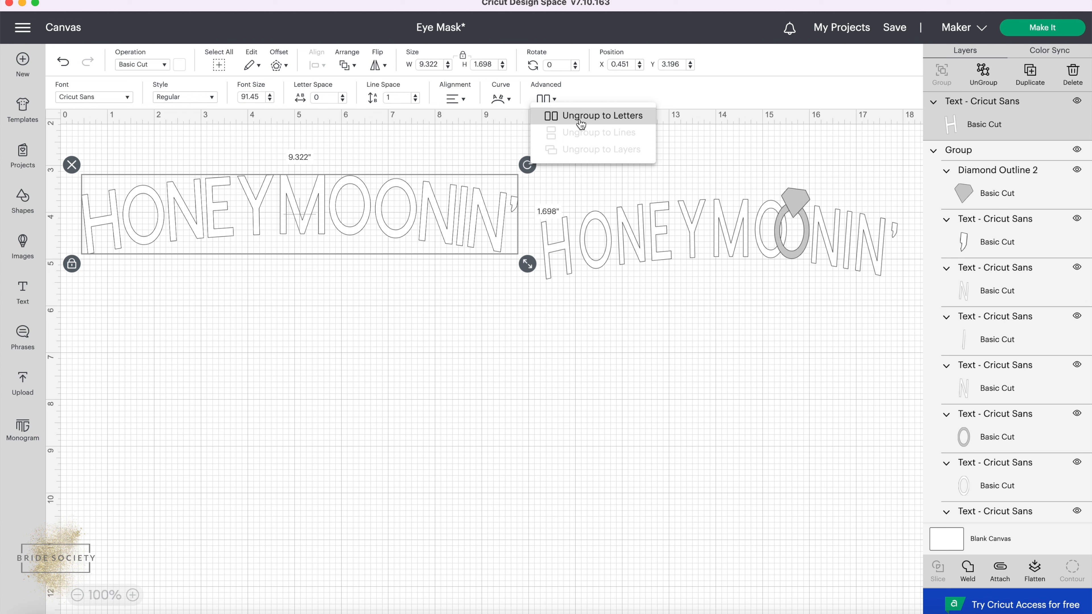
click(579, 122)
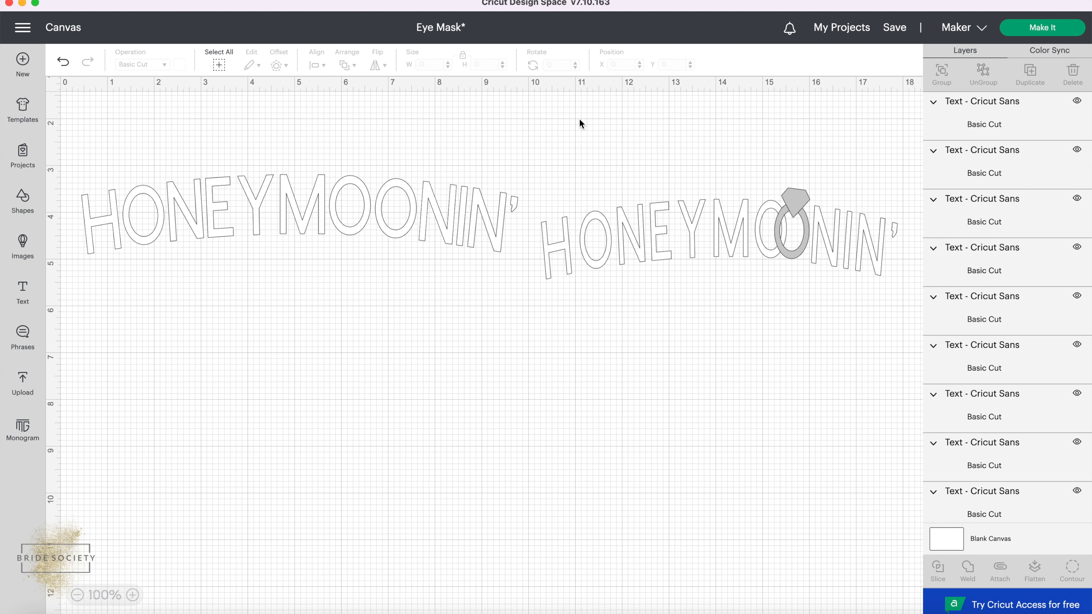
click(383, 224)
click(339, 215)
click(290, 213)
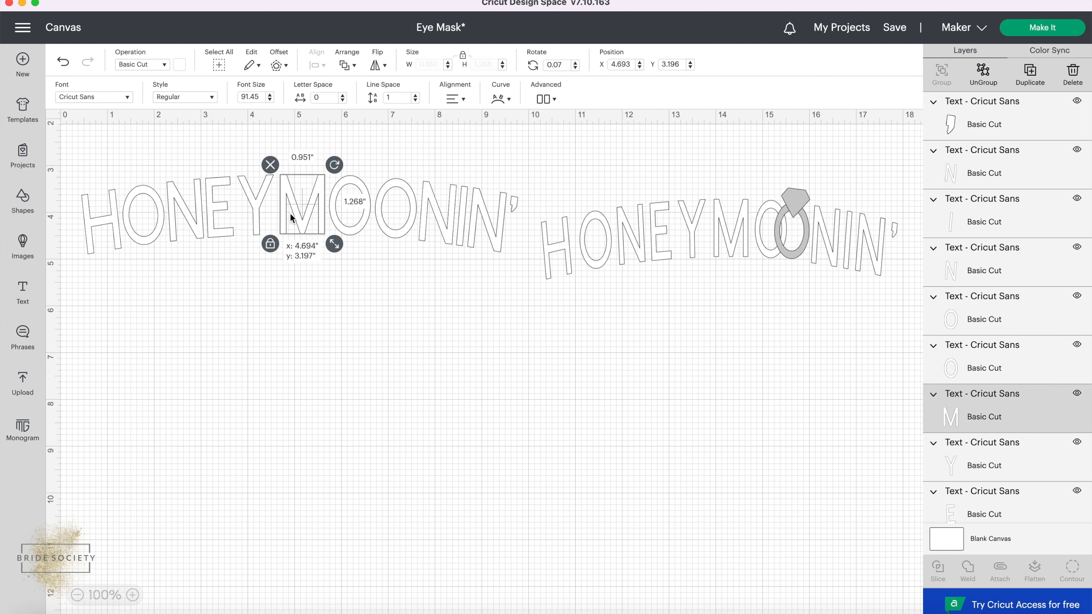
click(241, 214)
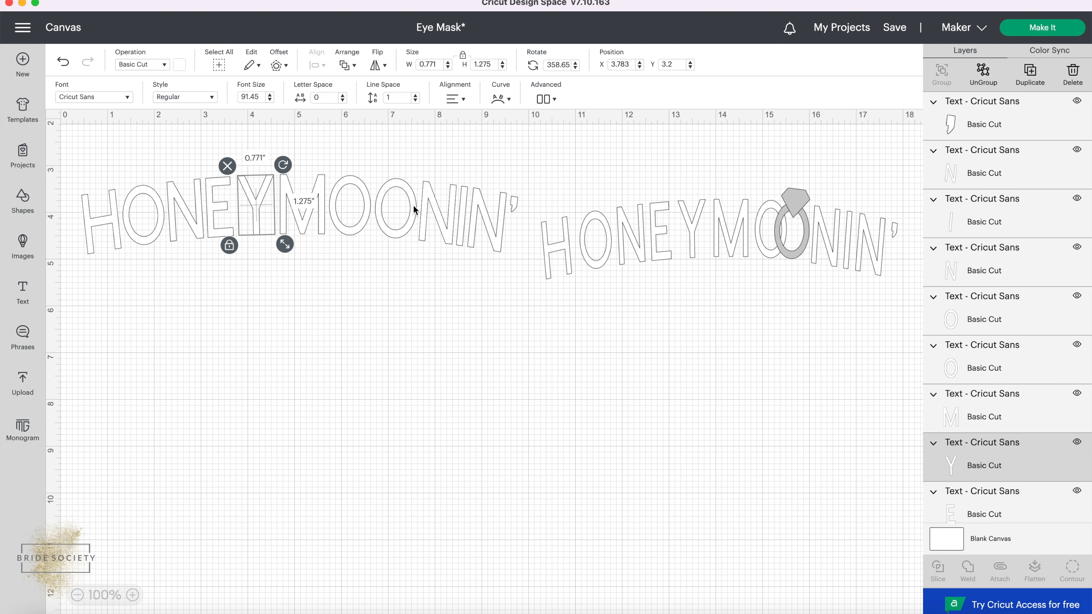
click(406, 167)
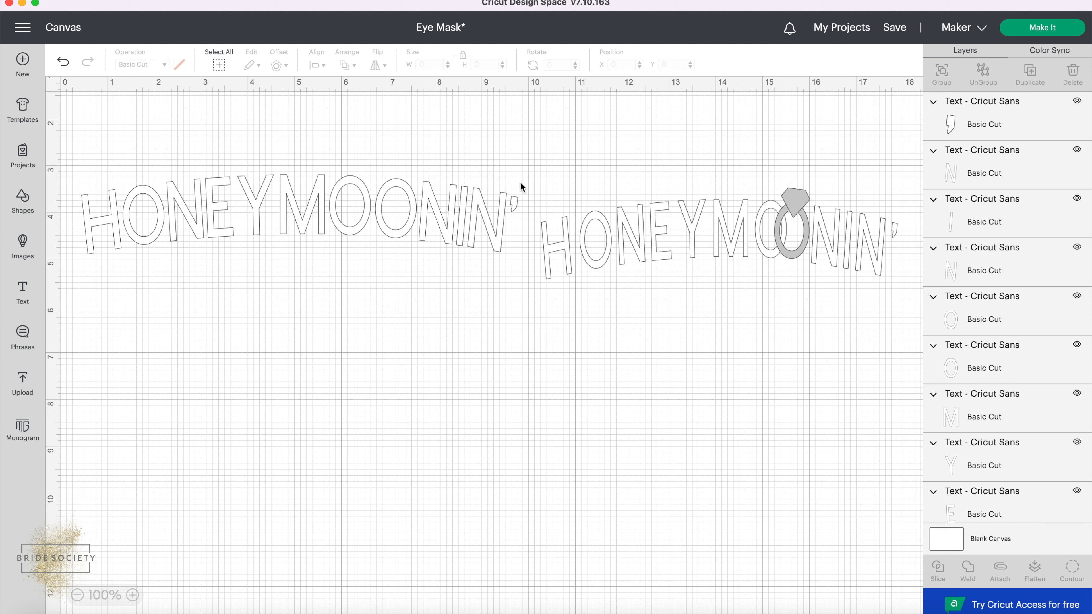
Group the second O with the letters NIN' and move the group left so the two Os overlap like linked rings.
drag(525, 174, 385, 269)
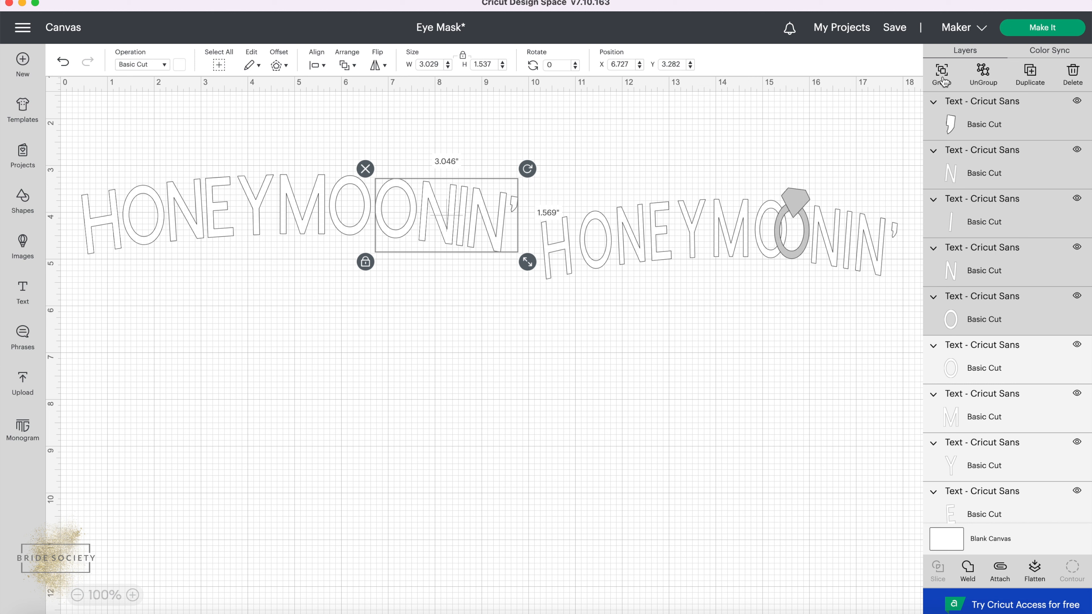
click(942, 72)
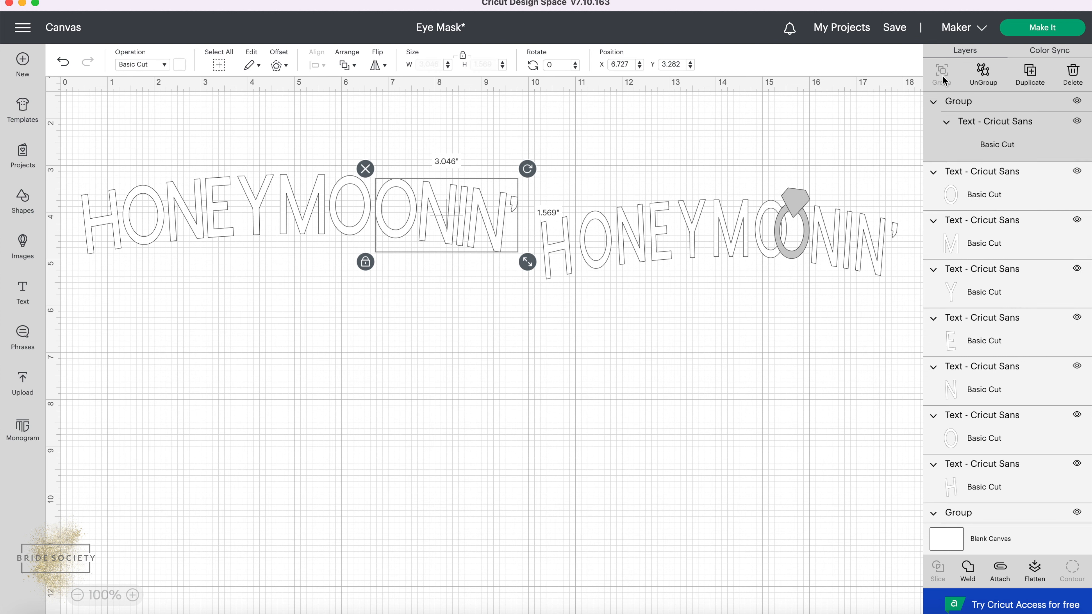
click(463, 205)
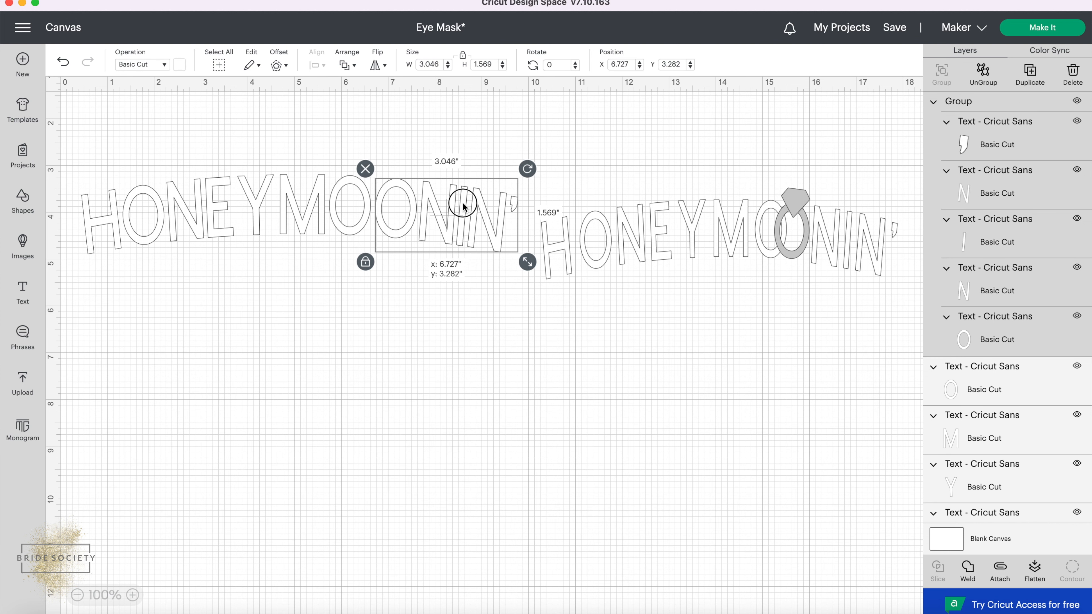
drag(463, 204, 442, 202)
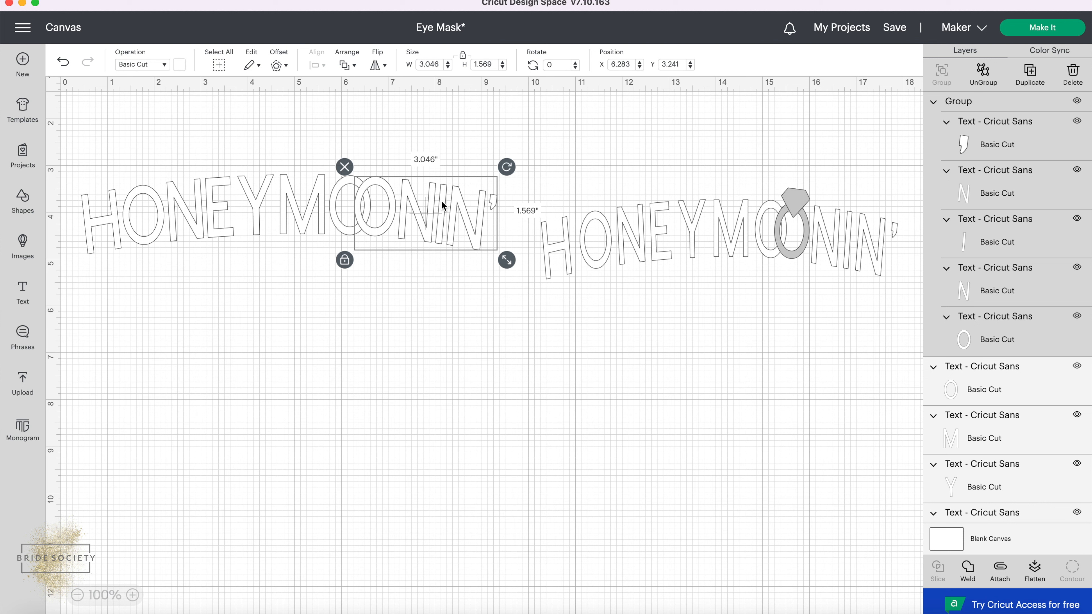
click(425, 291)
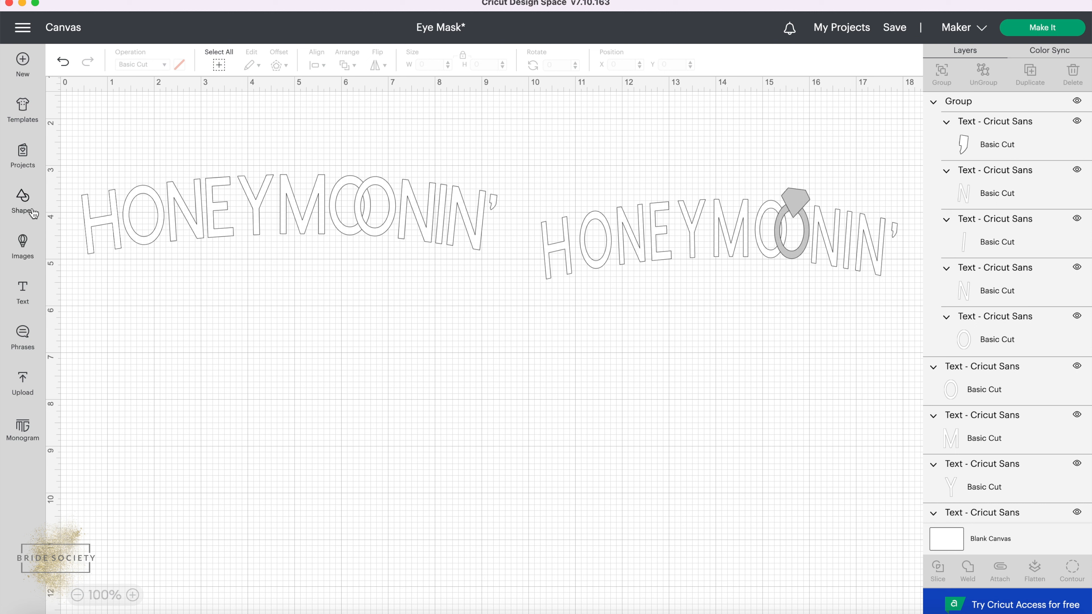
Browse the shape library for a diamond shape.
click(25, 203)
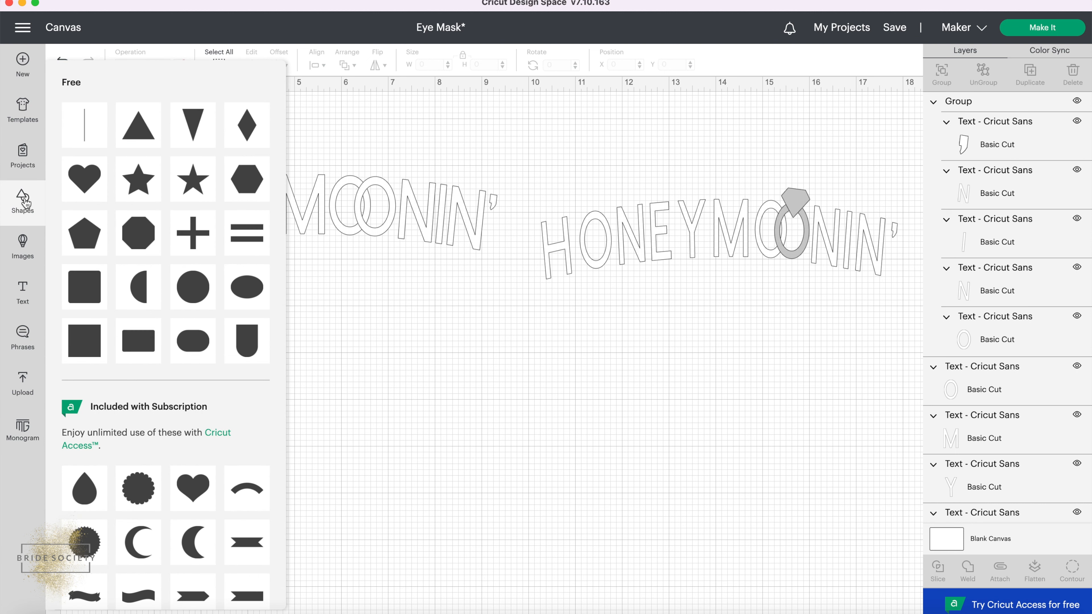
scroll(162, 313, down, 5)
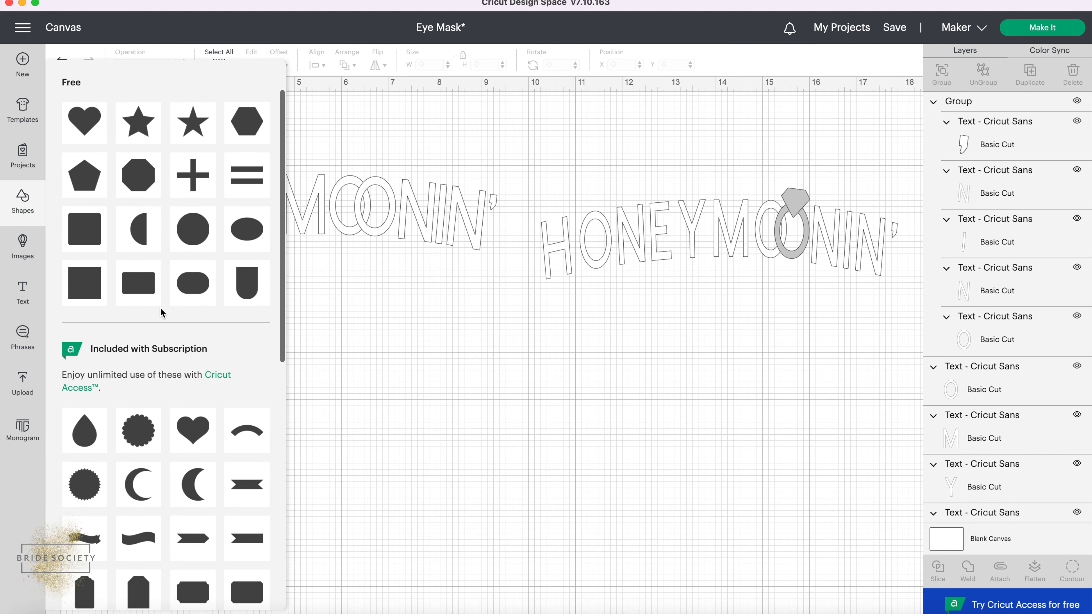
scroll(161, 310, down, 10)
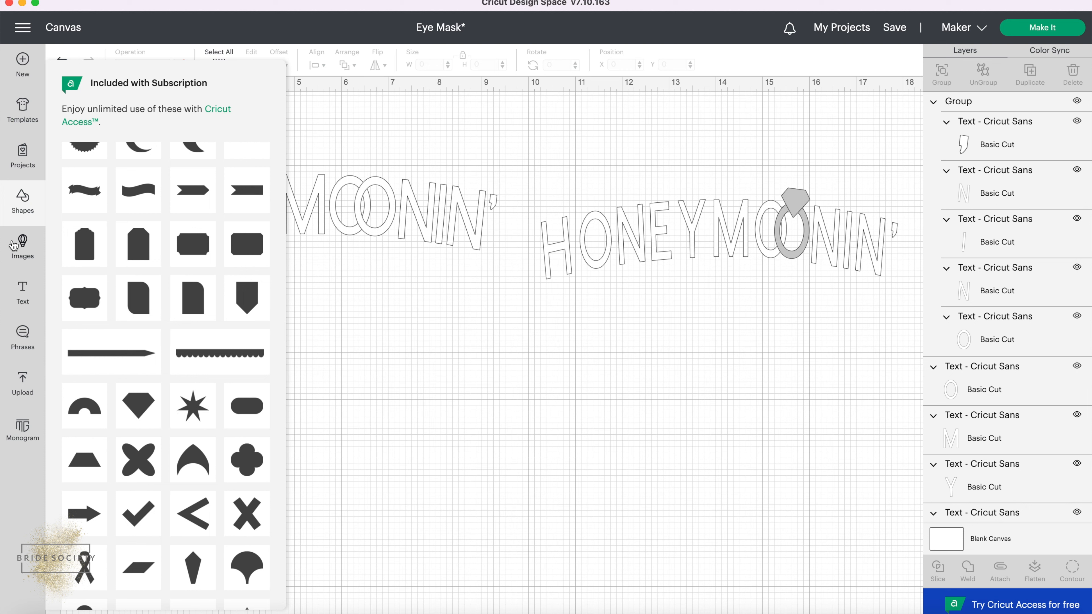
click(352, 253)
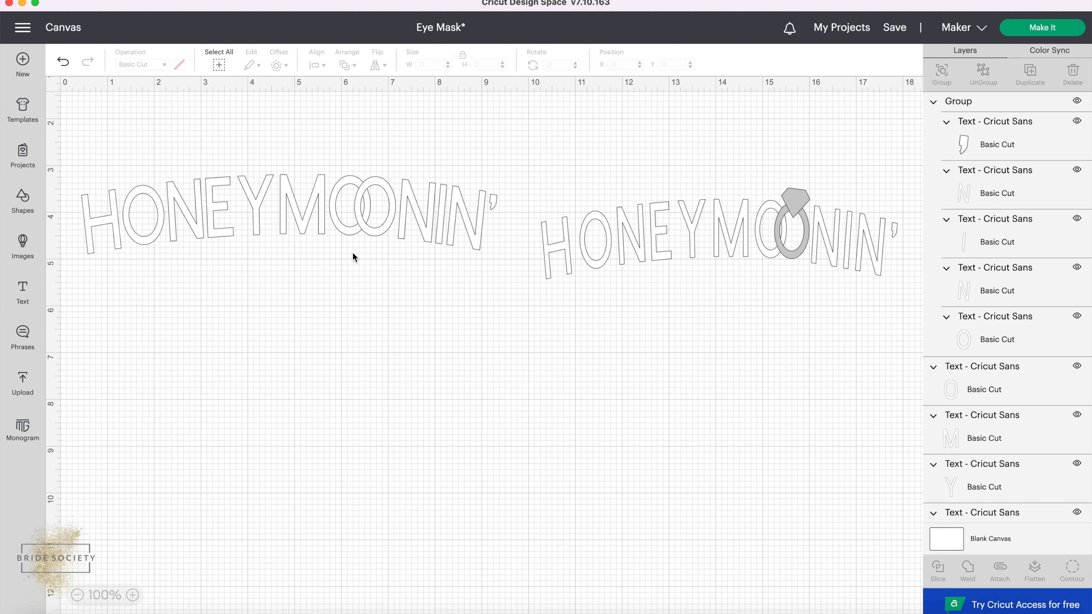
Ungroup the original design and place a copy of its diamond on top of the second overlapping O in the new text.
click(791, 190)
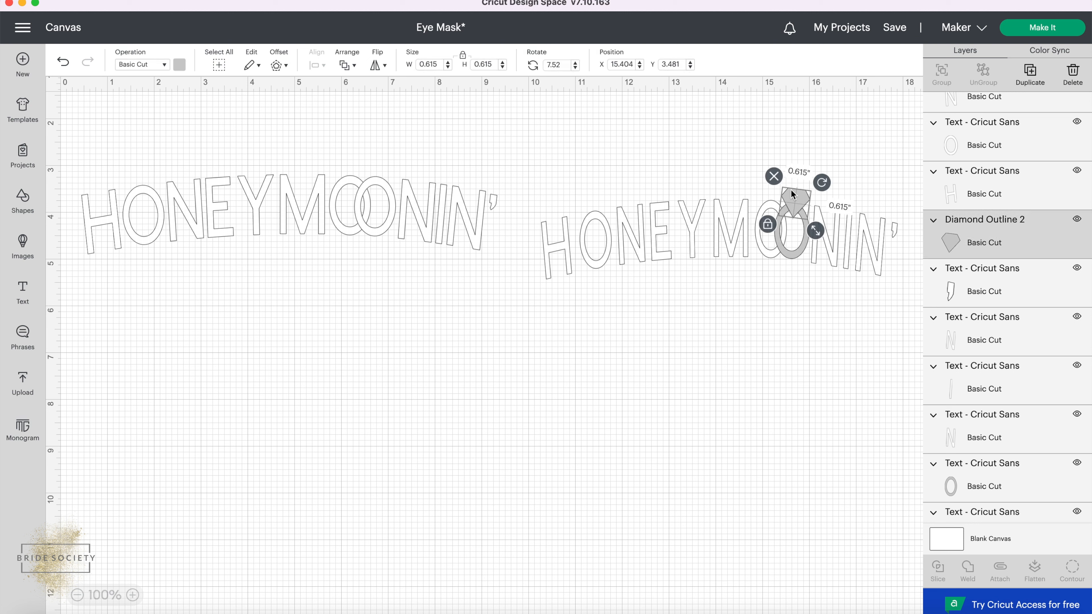
key(super+c)
key(super+v)
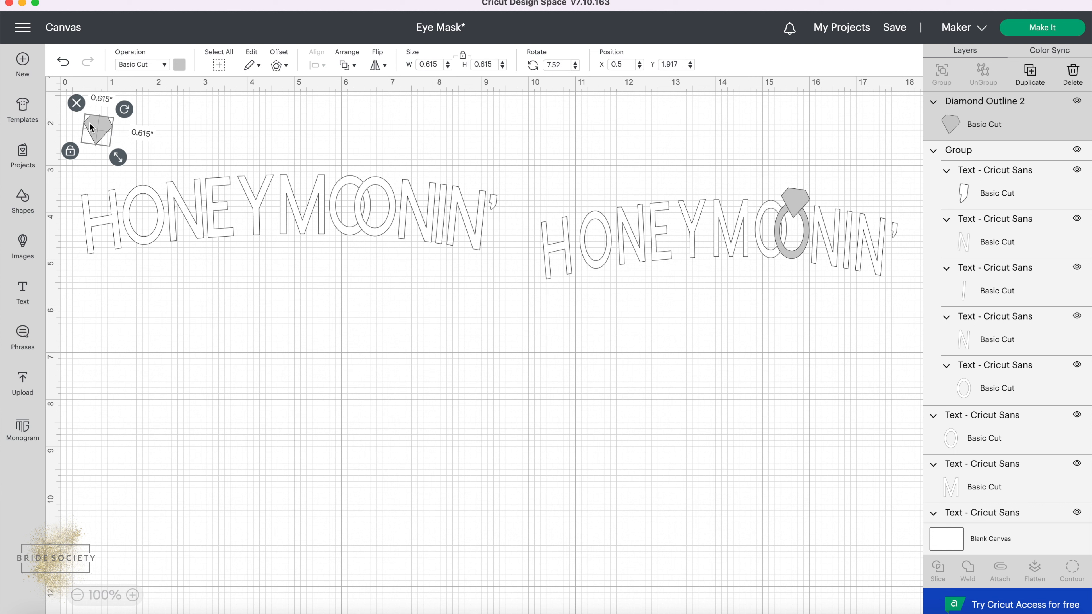
drag(95, 128, 375, 168)
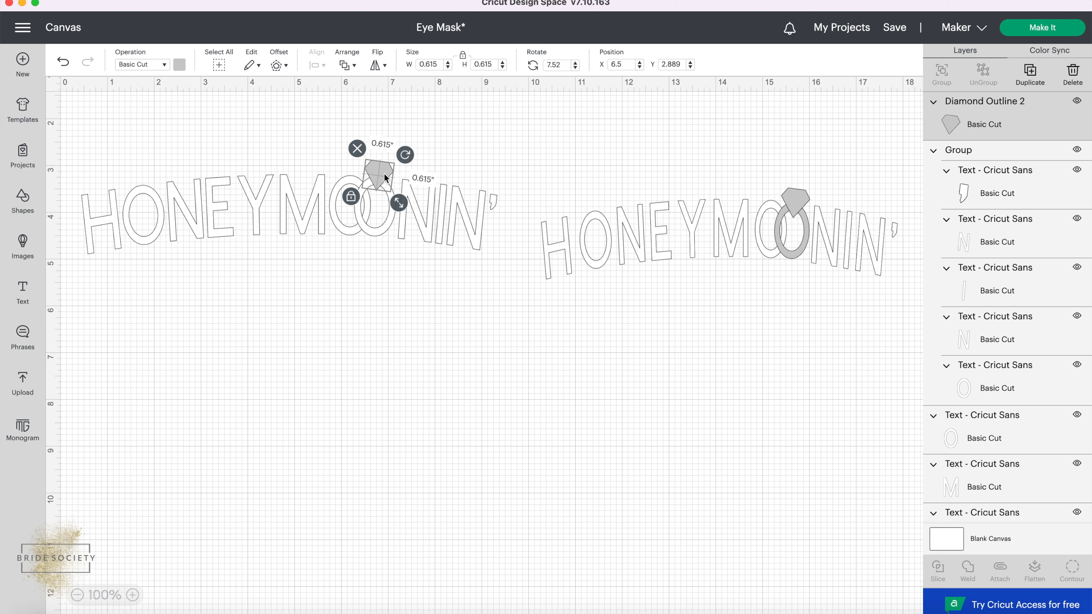
Ungroup the second O from NIN' in the recreated text and recolor that O the same grey as the diamond.
click(179, 68)
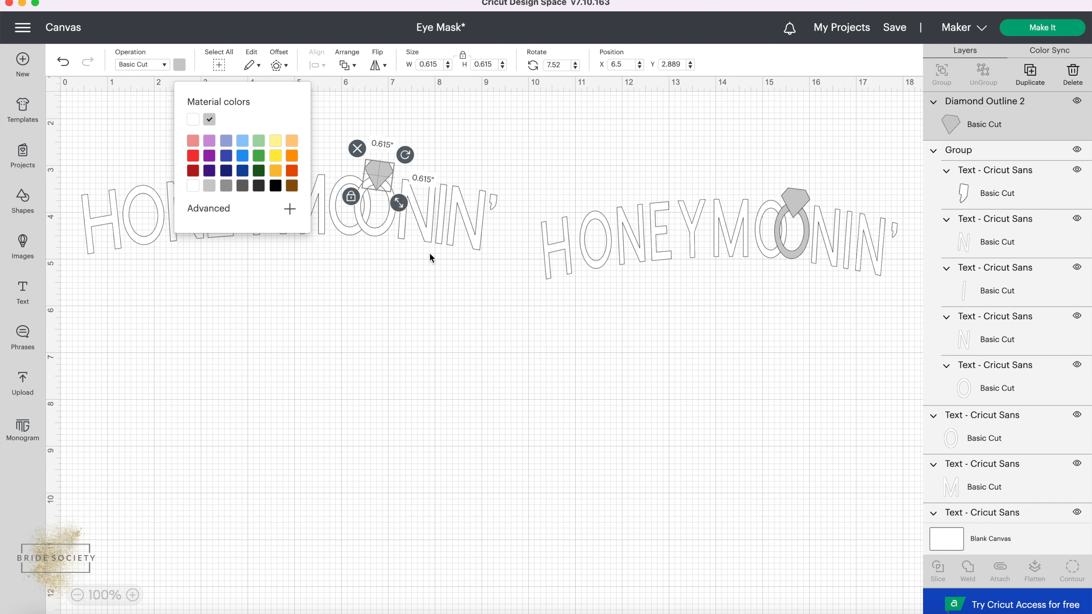
click(372, 229)
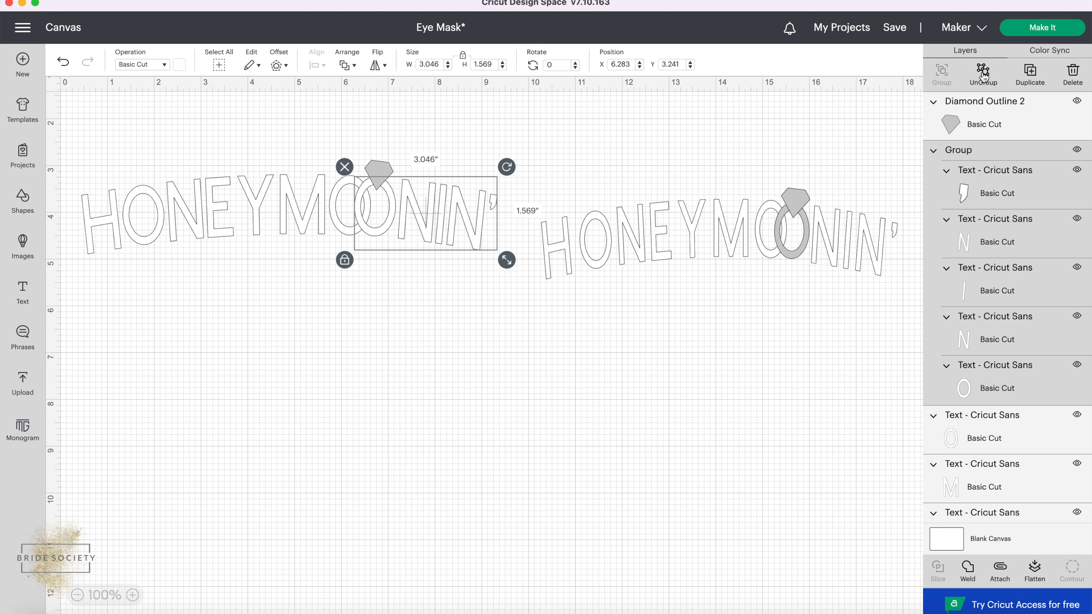
click(983, 75)
click(346, 419)
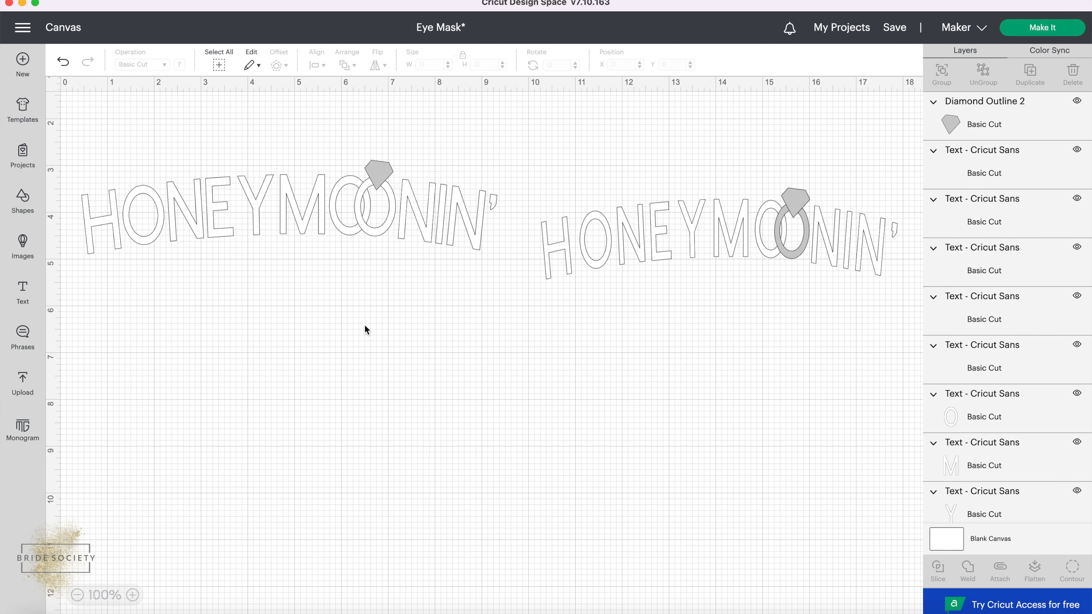
click(379, 230)
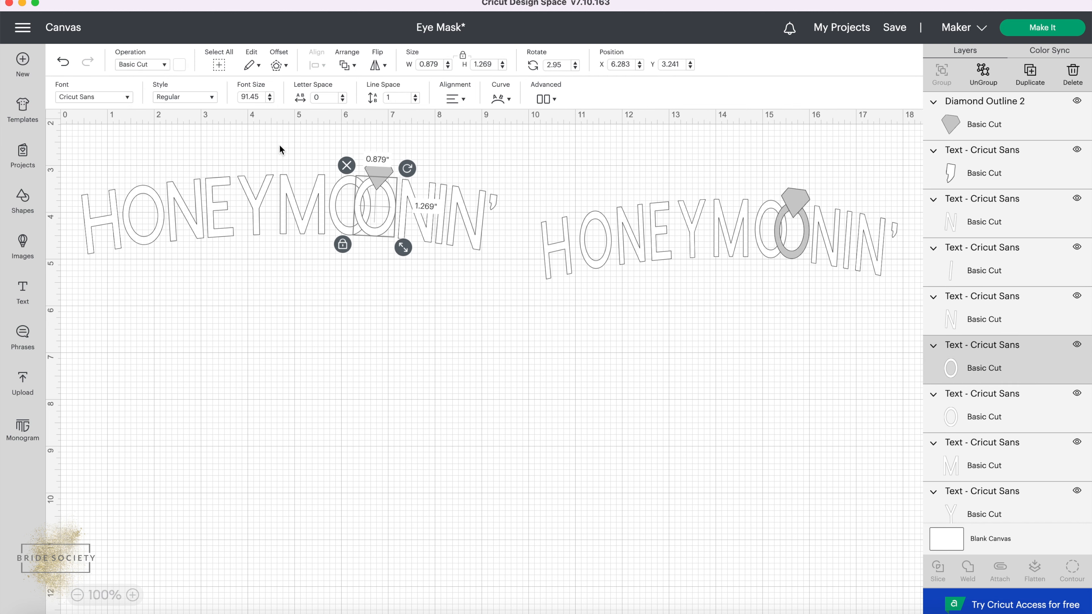
click(179, 65)
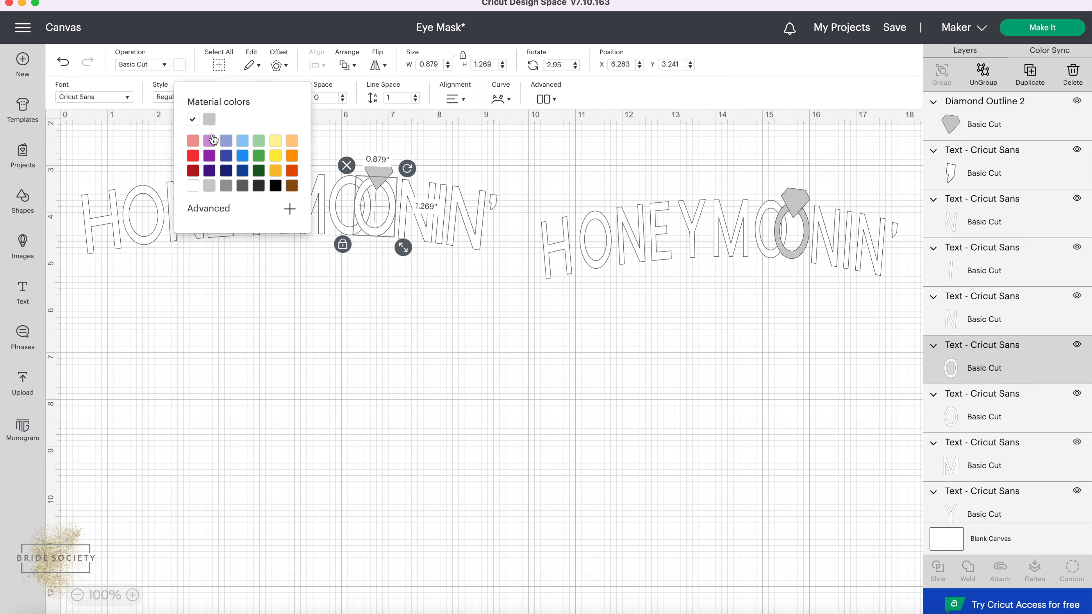
click(209, 119)
click(333, 314)
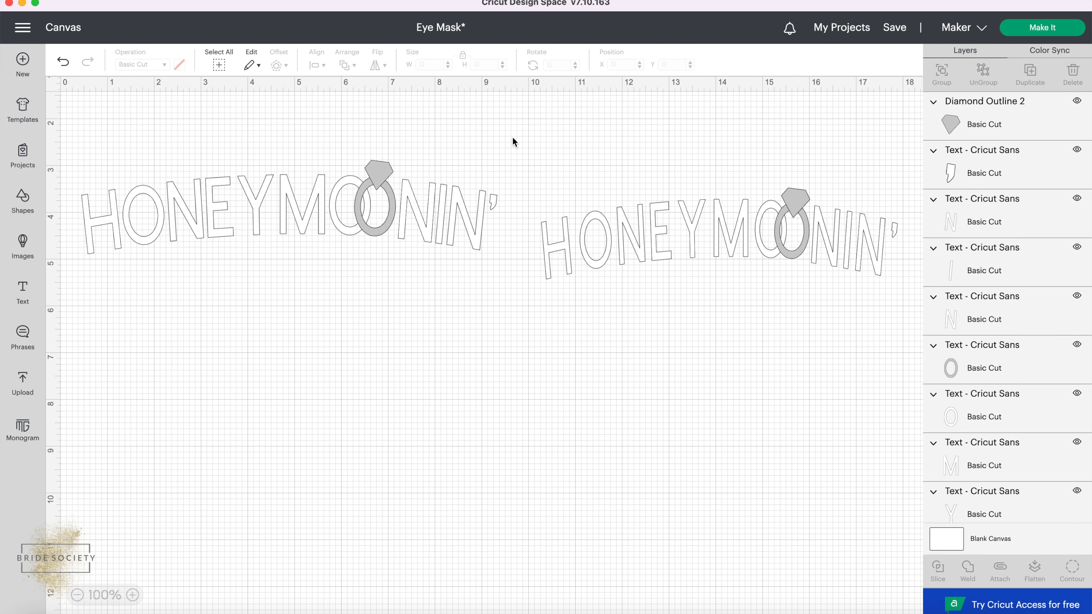
Delete the recreated HONEYMOONIN' design, and group the original design and move it into the freed space.
drag(515, 135, 69, 284)
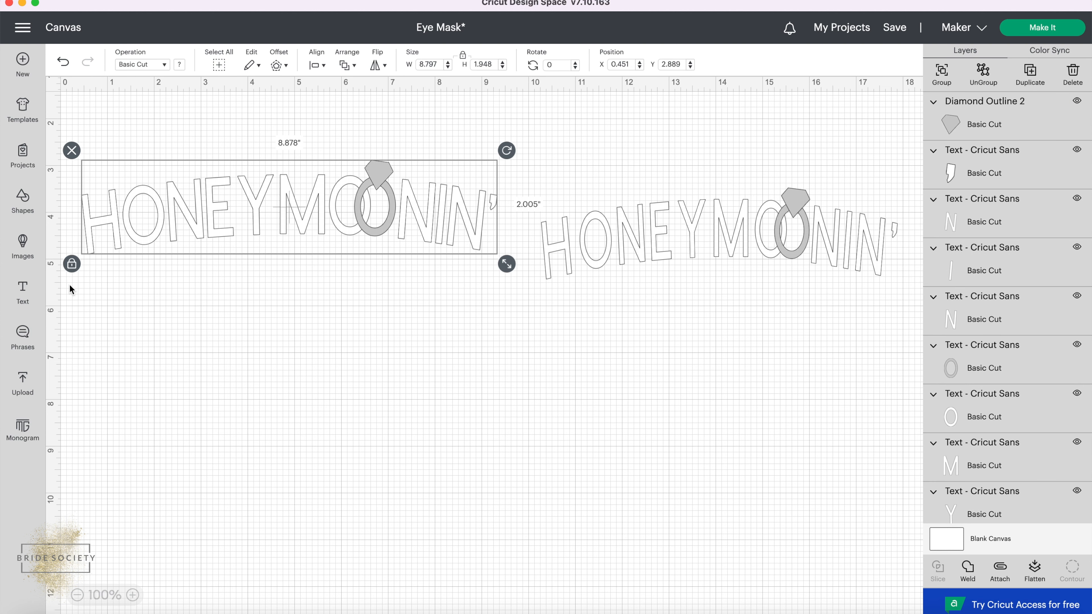
key(Delete)
drag(525, 148, 911, 349)
click(941, 72)
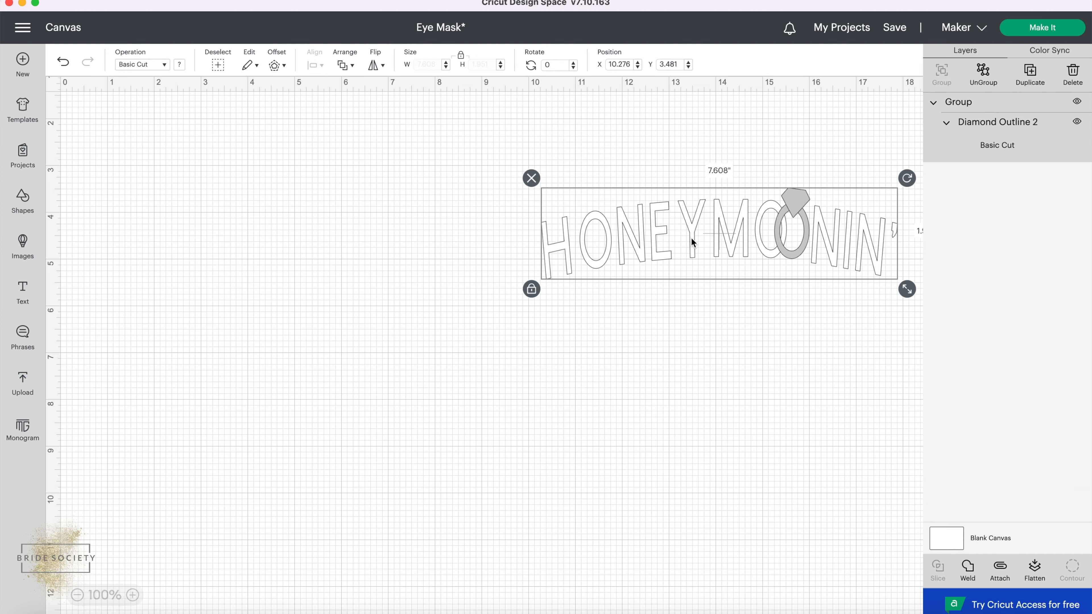
drag(692, 238, 307, 232)
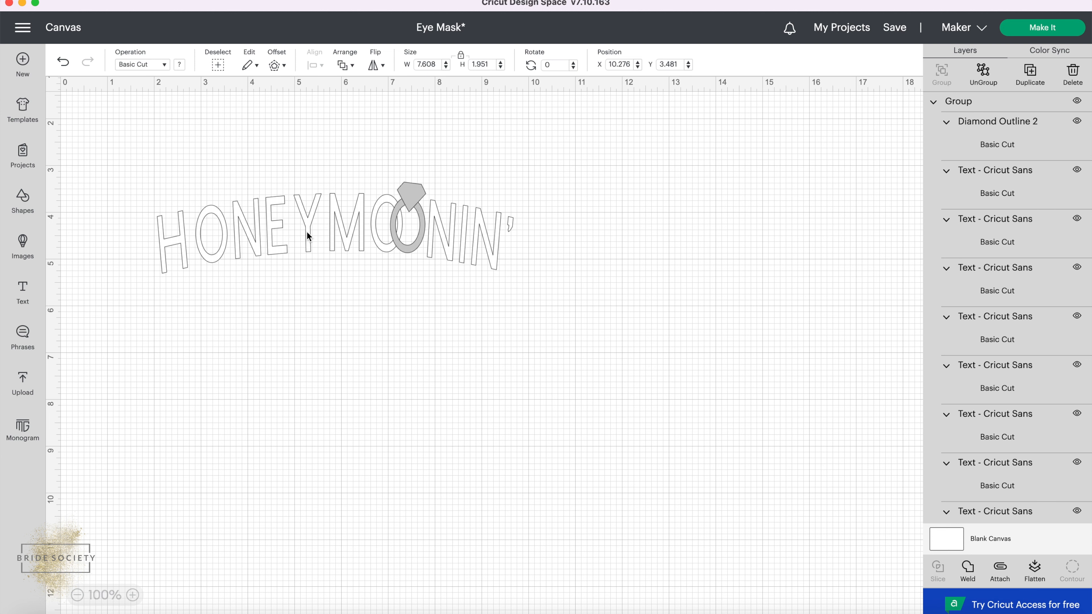
click(346, 306)
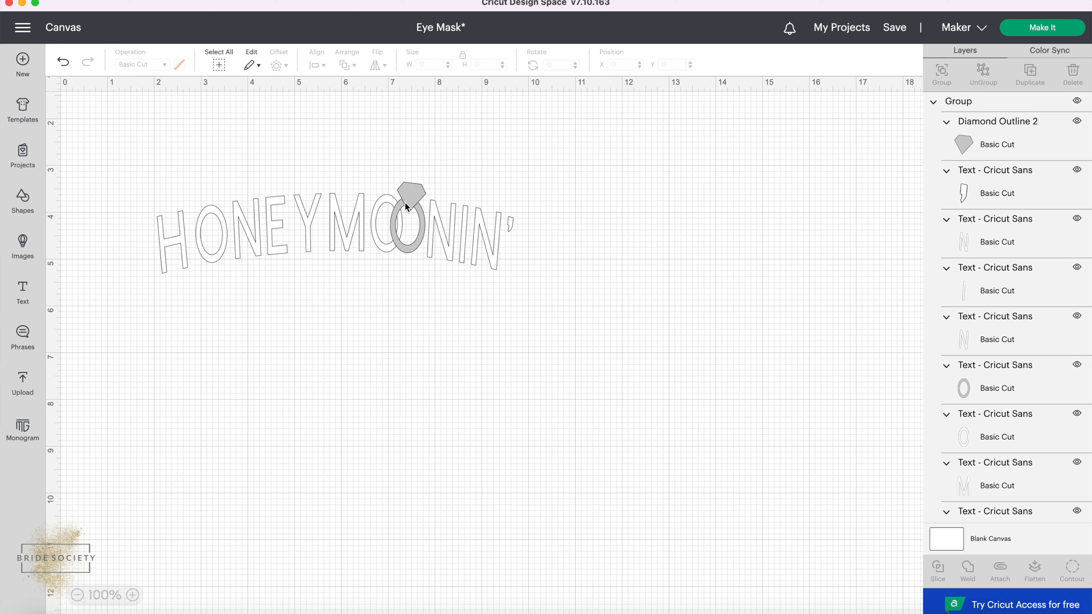
Group the grey diamond with the grey O and weld them into a single ring shape.
click(410, 197)
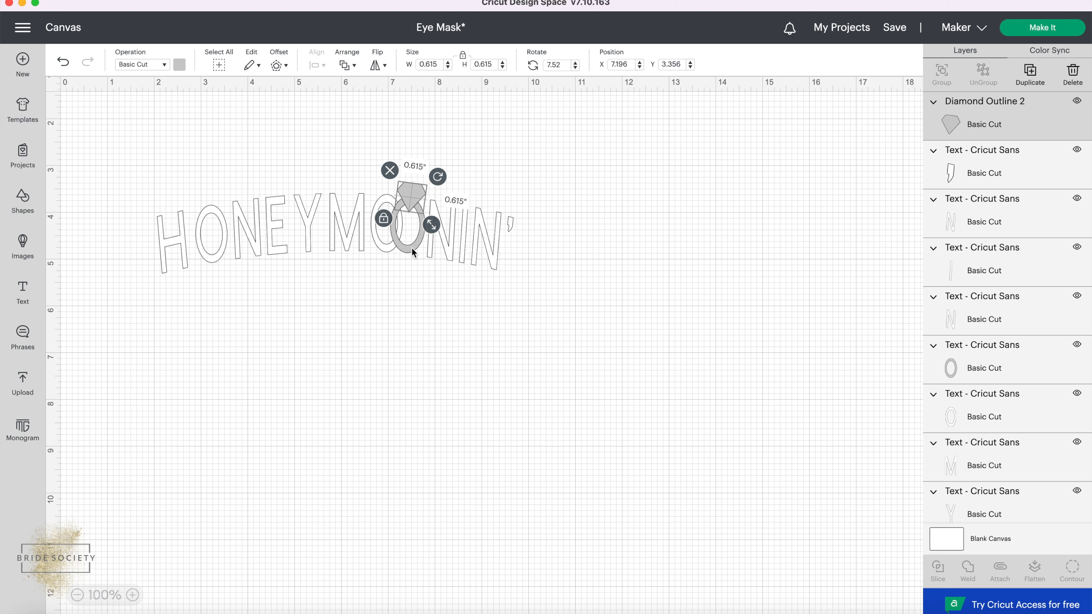
click(411, 248)
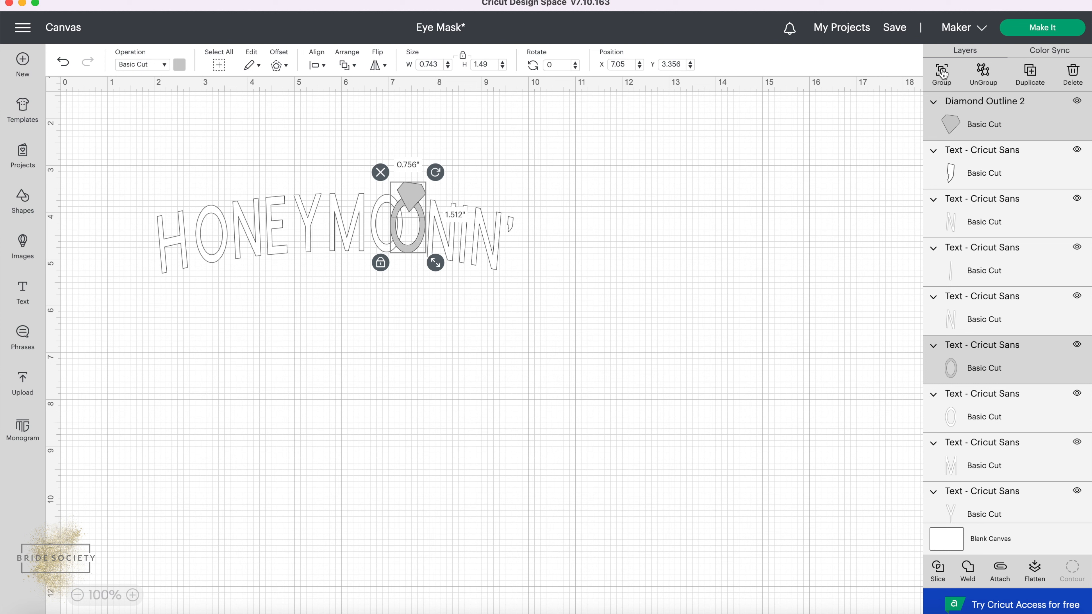
click(942, 72)
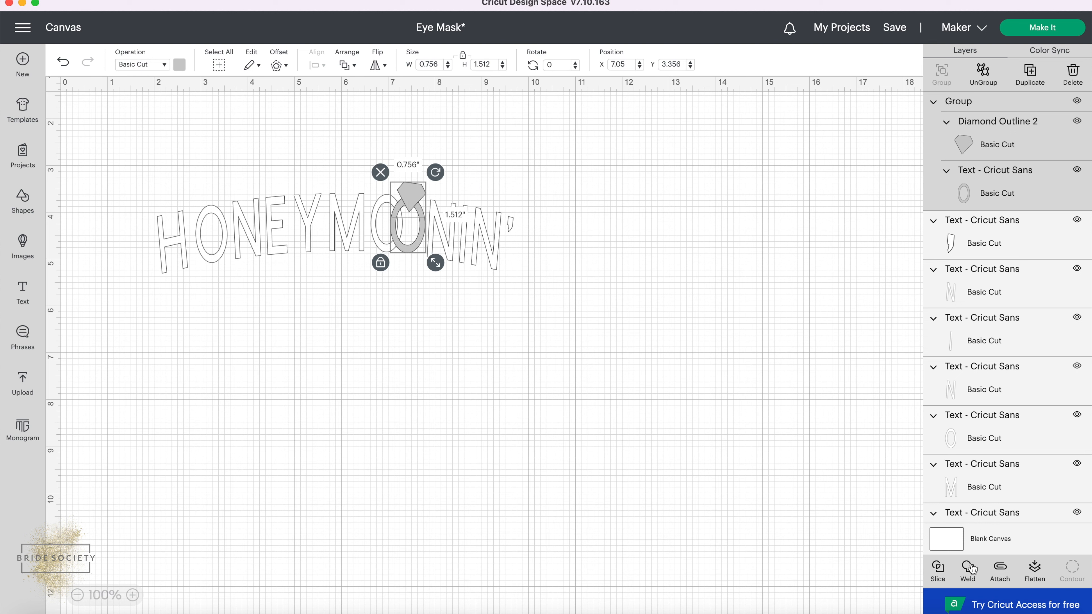
click(969, 568)
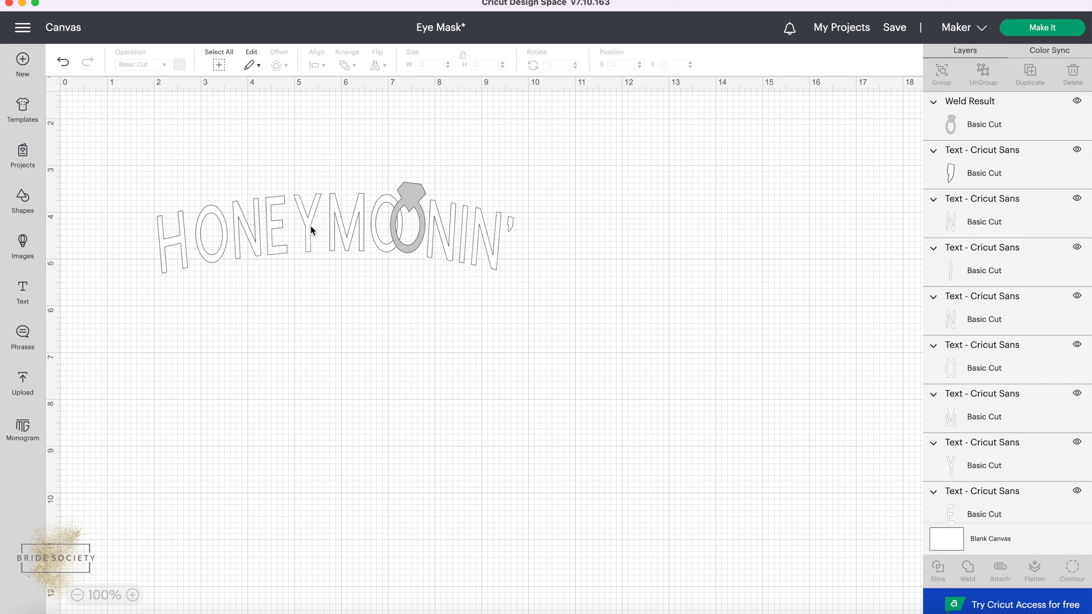
Move the welded ring above the text and check whether the white letters are still separate pieces.
drag(411, 202, 417, 122)
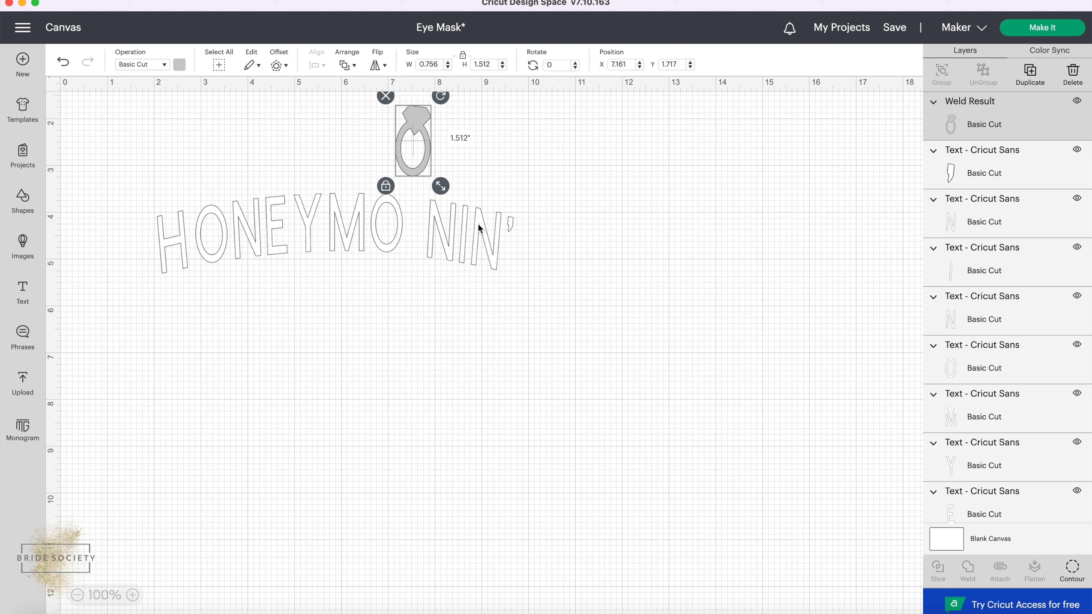
click(493, 236)
click(445, 233)
key(Up)
click(372, 218)
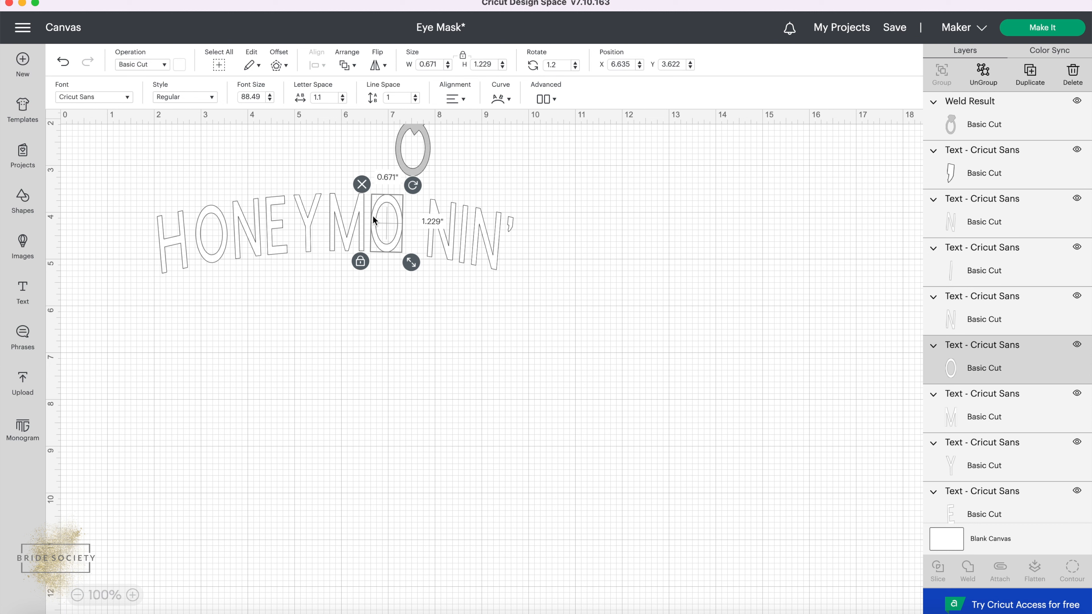
click(581, 273)
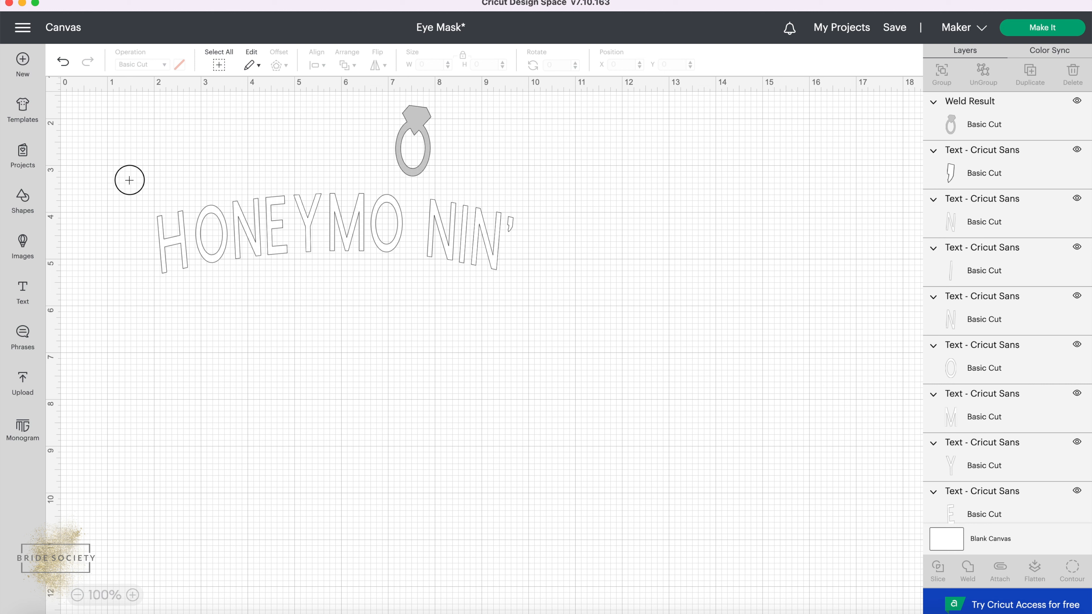
Group all the white letters and weld them into one shape.
drag(127, 180, 557, 334)
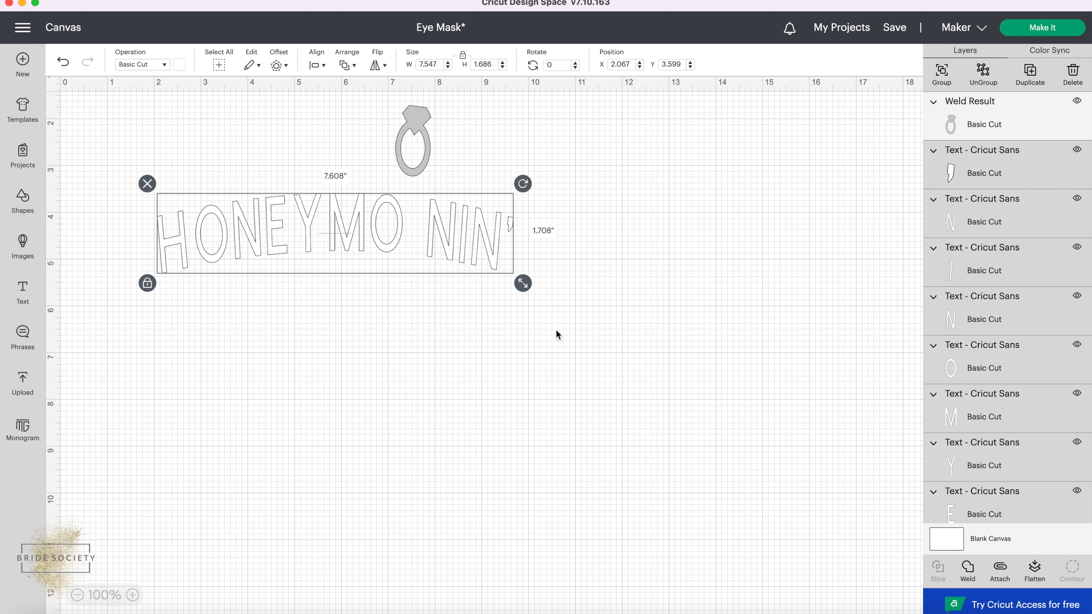
click(941, 73)
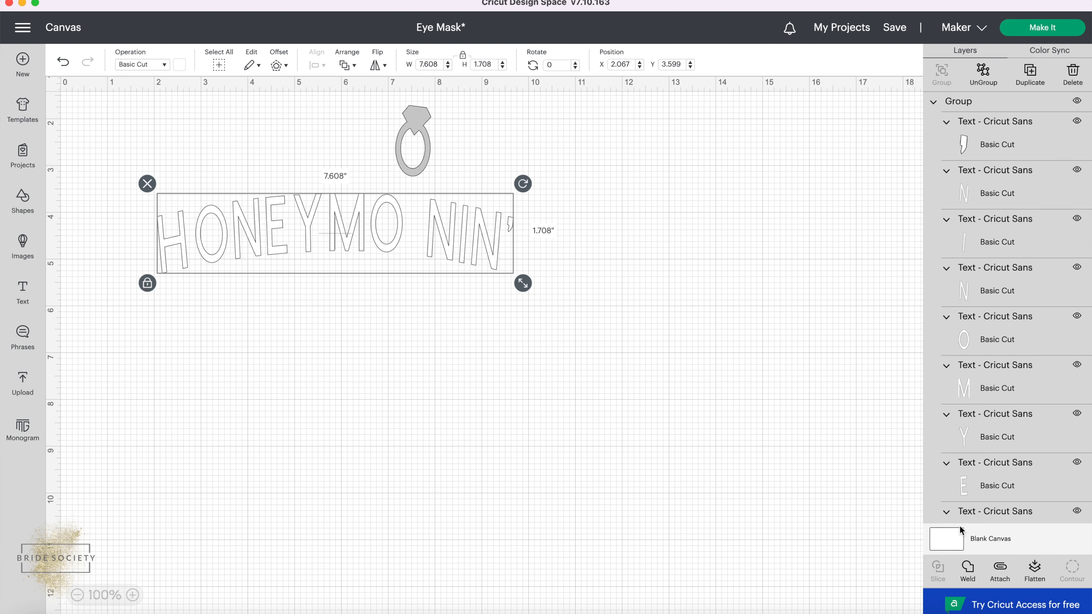
click(970, 569)
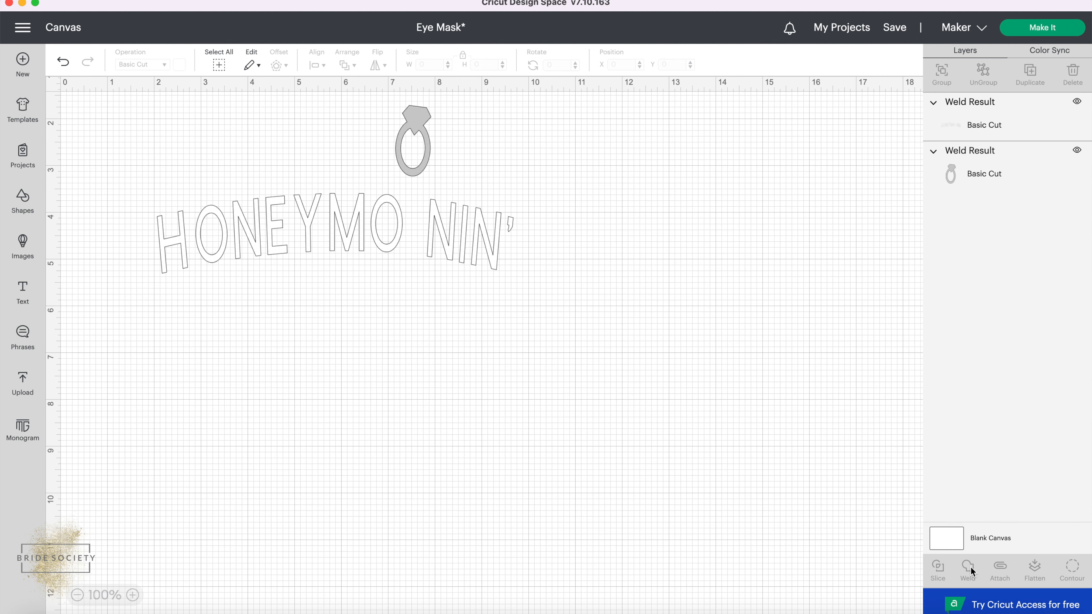
Move the welded text and the ring slightly lower on the canvas, each as one piece.
click(353, 228)
drag(353, 228, 342, 272)
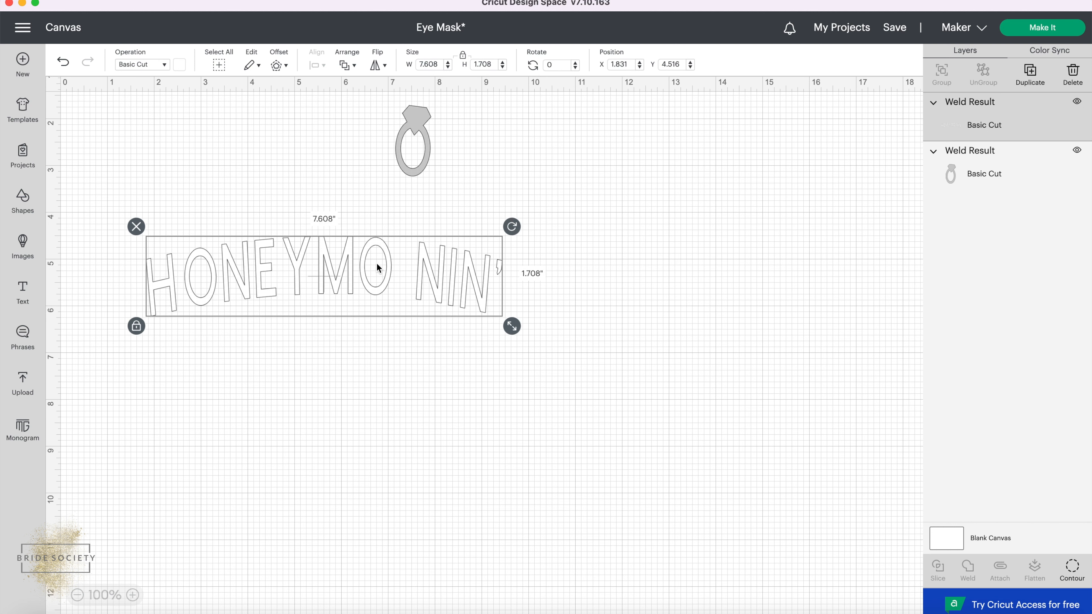
drag(419, 111, 425, 154)
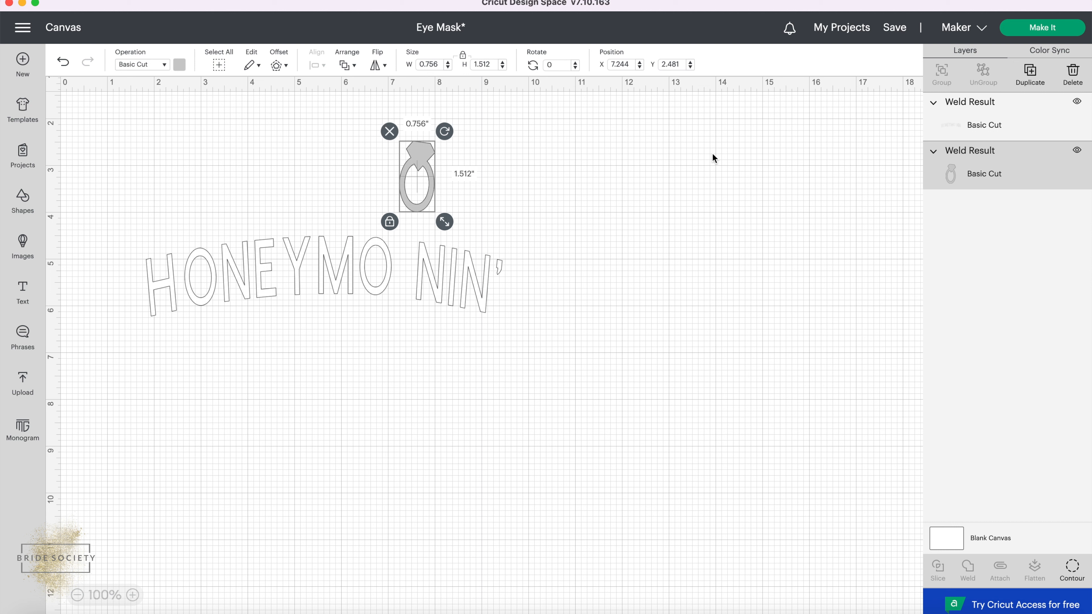
Send the project to mat preparation and turn on mirroring for both the ring mat and the text mat.
click(1025, 33)
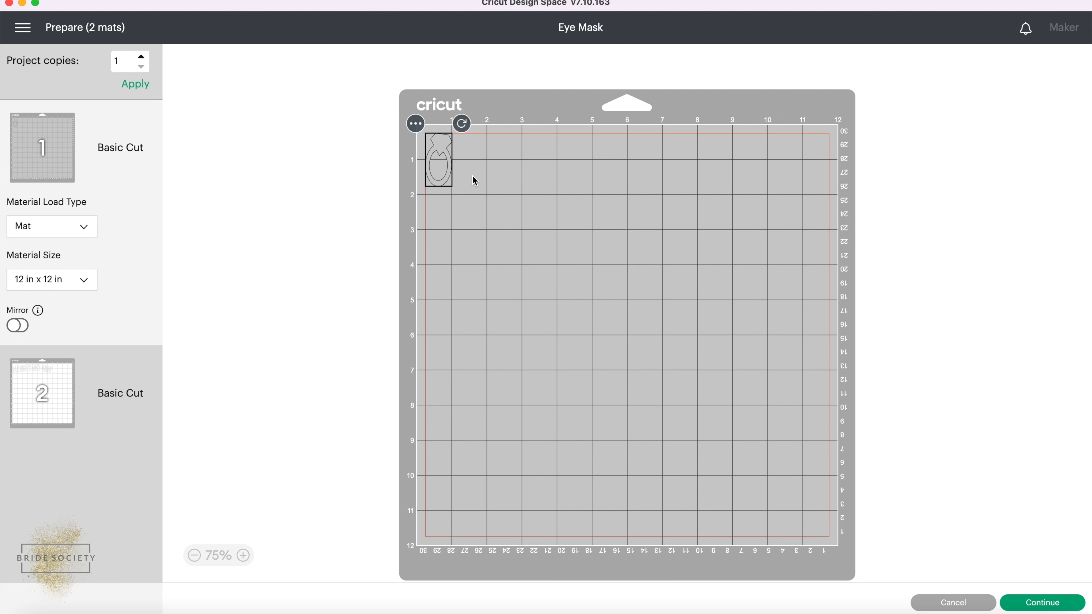
click(19, 327)
click(65, 381)
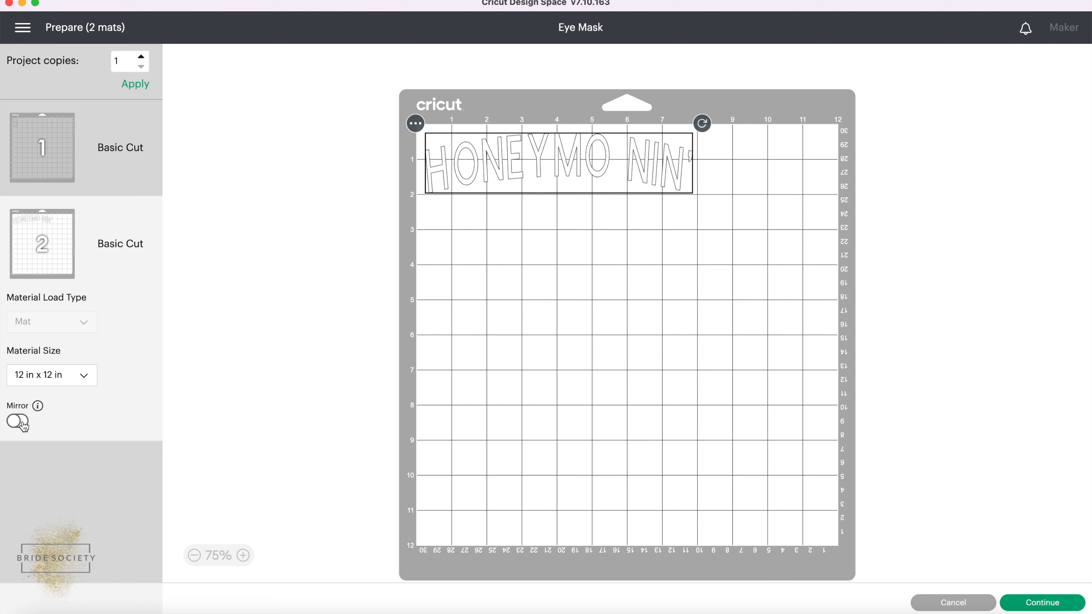
click(17, 421)
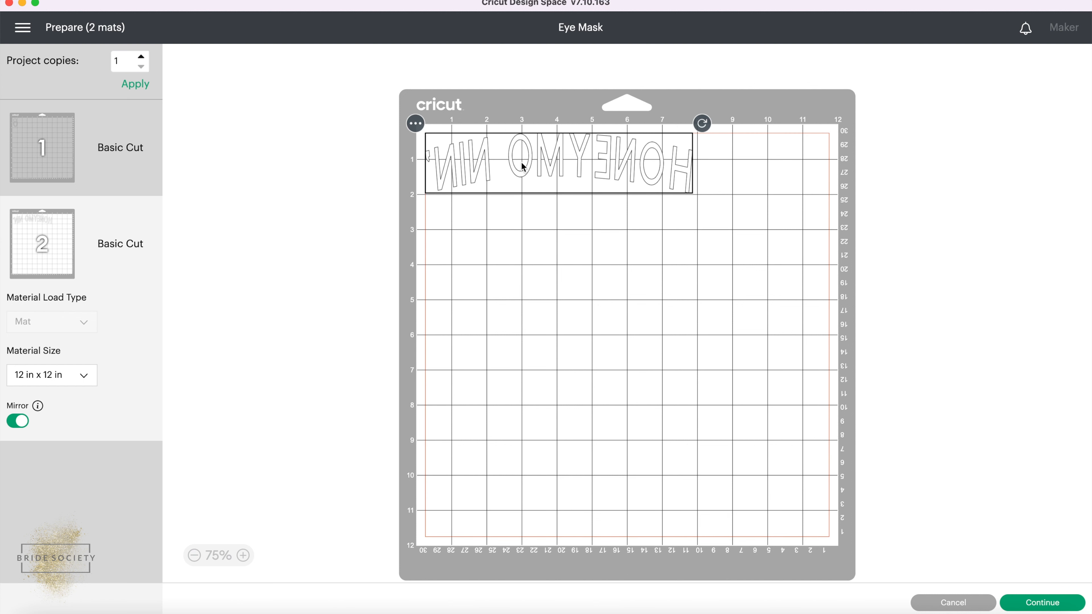
Shift the mirrored text slightly inward from the mat's corner and display the ring mat.
drag(522, 165, 526, 166)
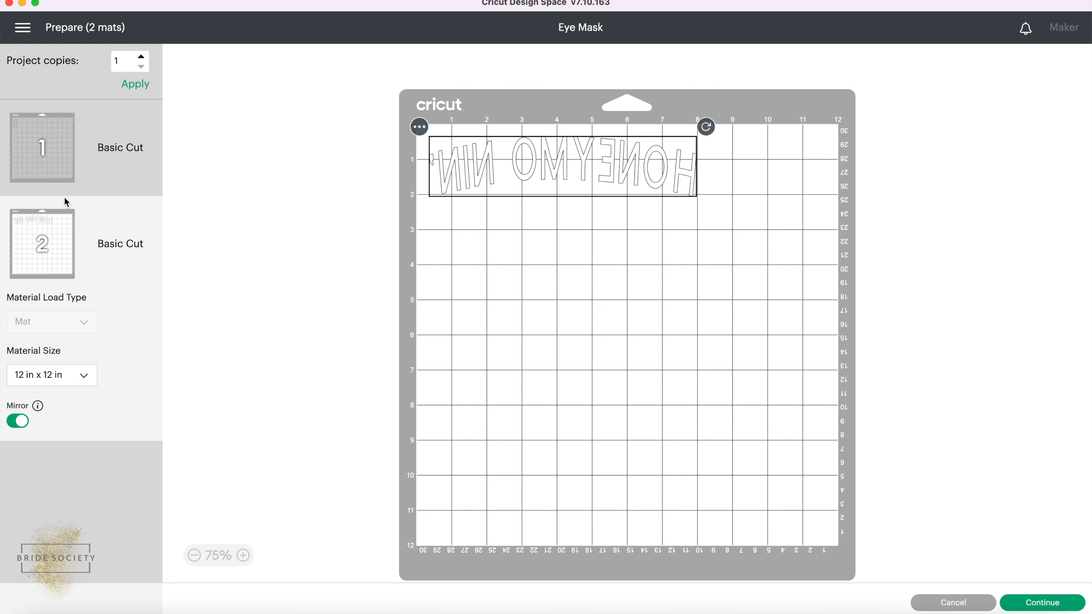
click(56, 172)
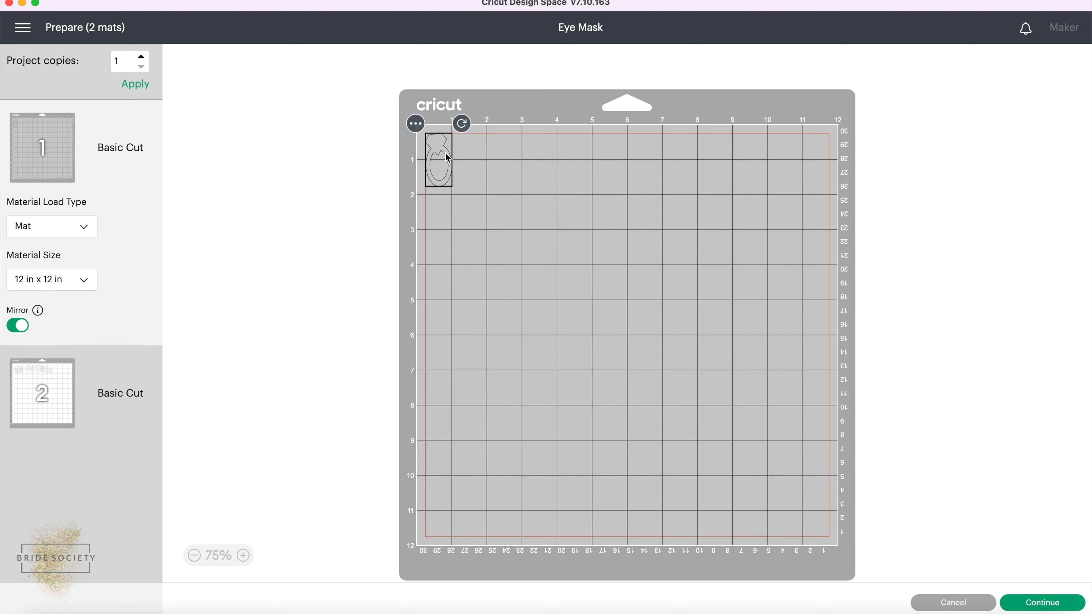